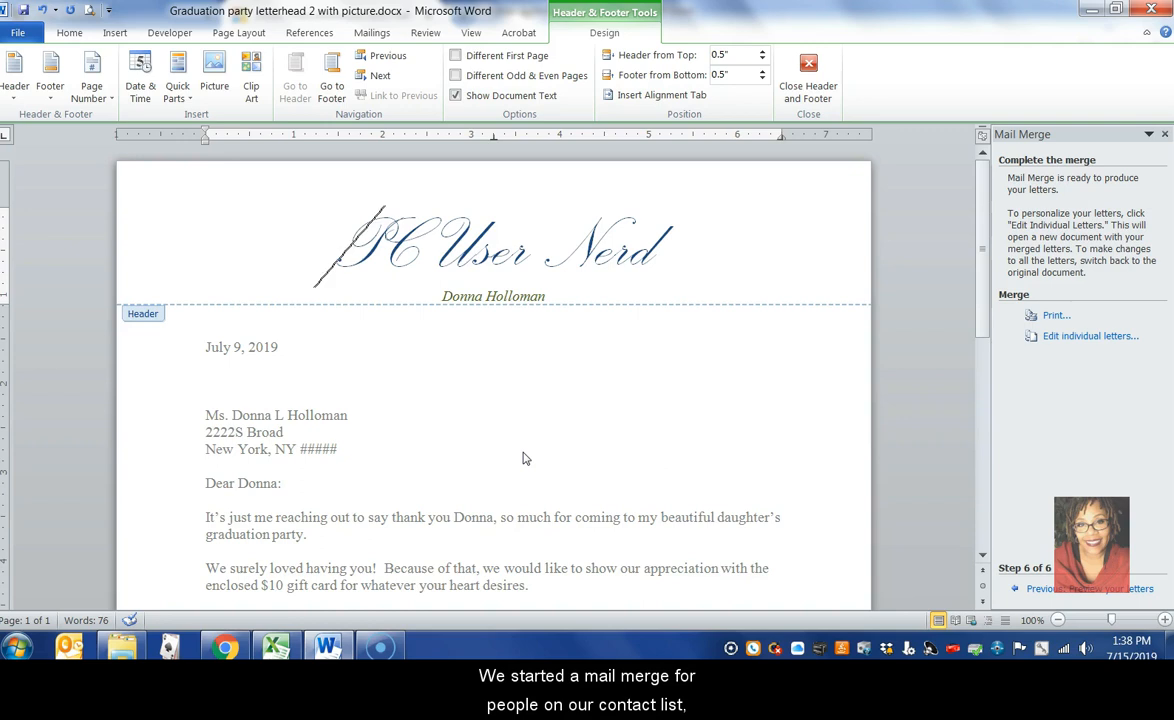
Step: Review the merged thank-you letter and the Personal Address List 2 workbook in Excel, and return to the letter
scroll(522, 458, down, 3)
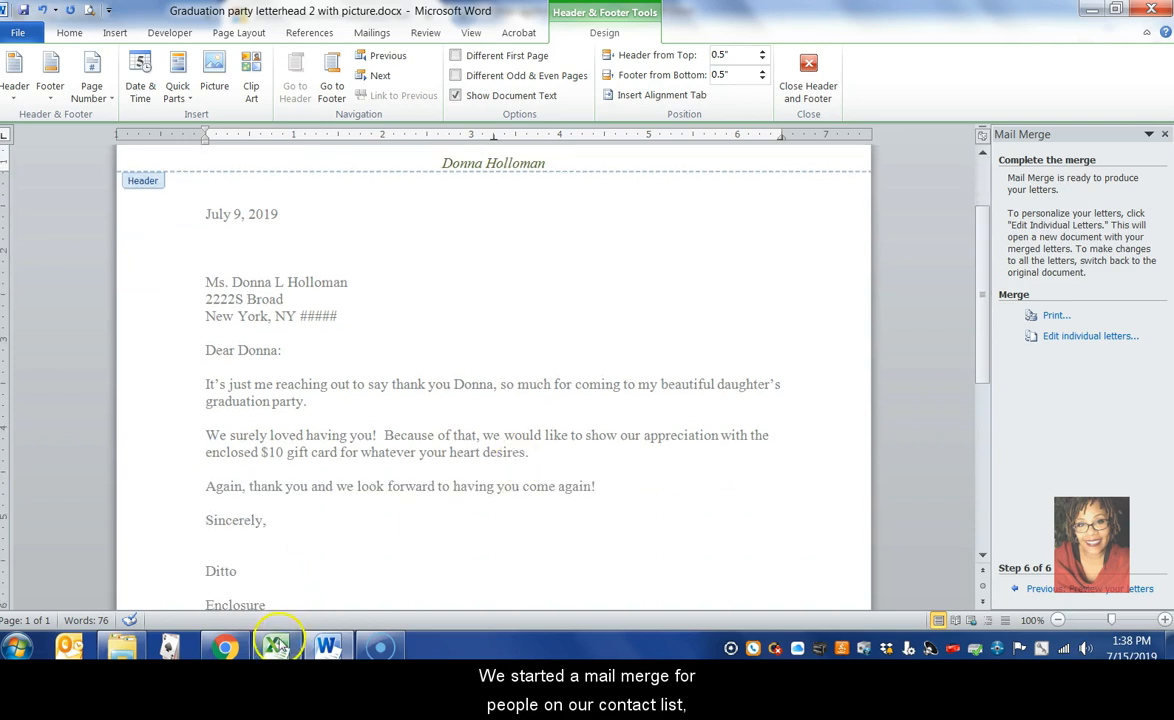
click(277, 645)
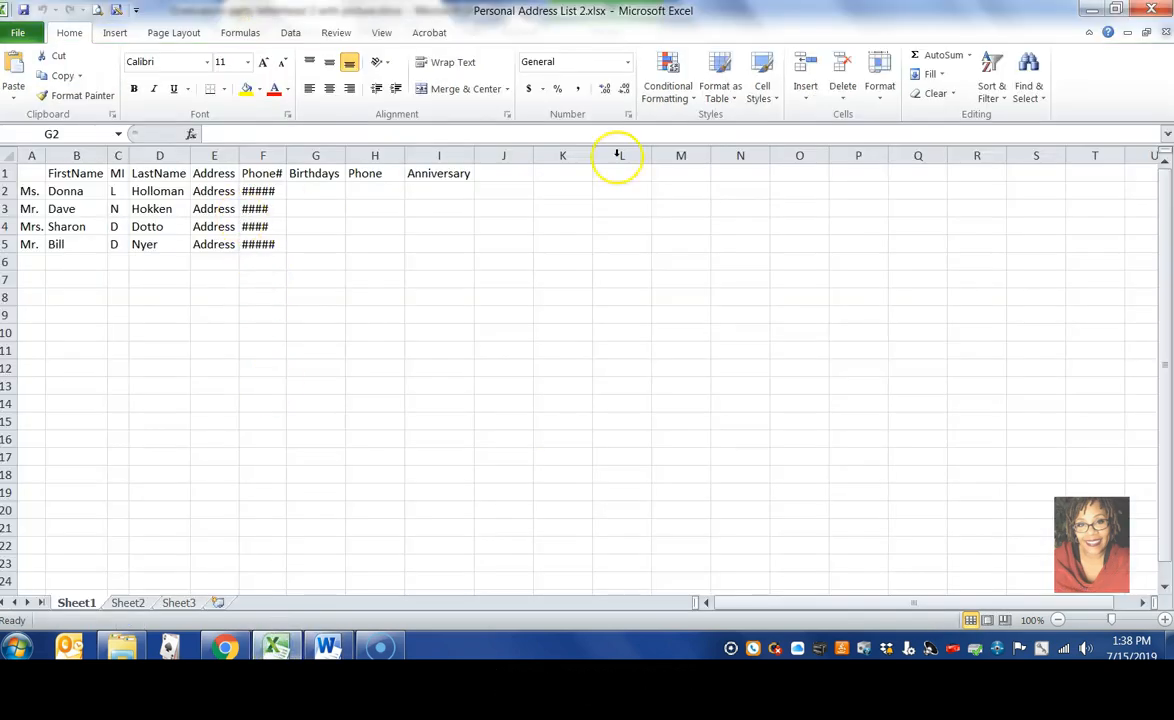
click(1092, 9)
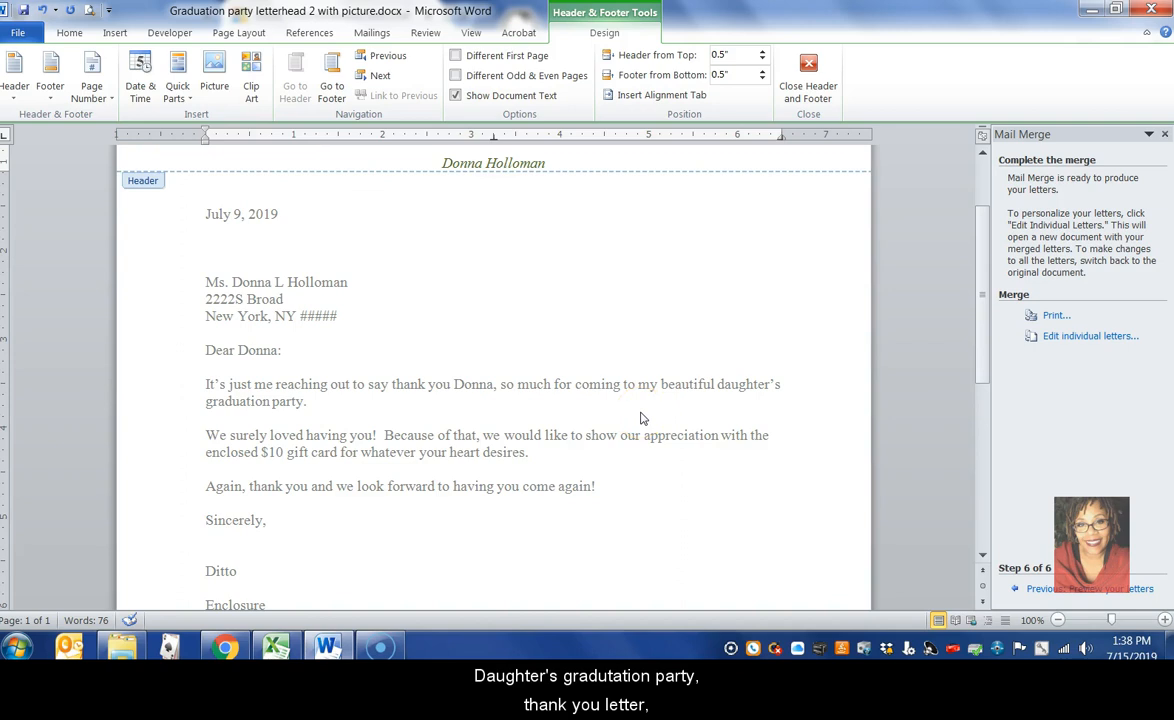
scroll(642, 418, up, 2)
click(366, 384)
scroll(366, 384, down, 4)
scroll(520, 393, up, 4)
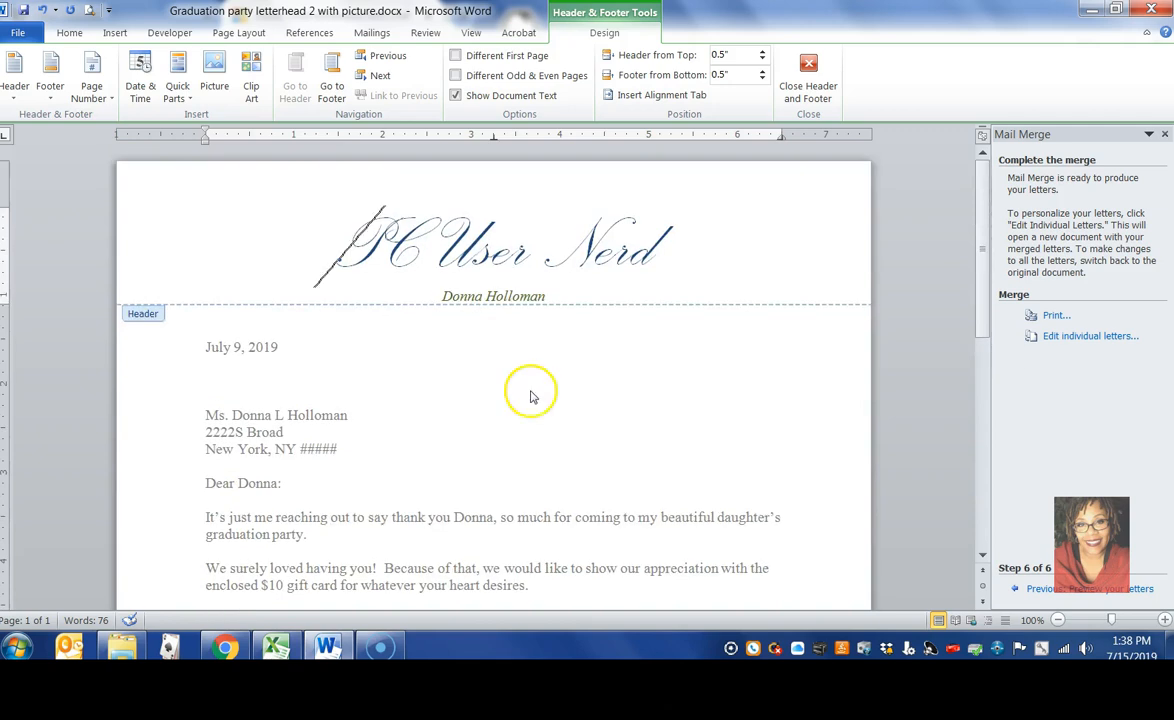
click(551, 401)
mouse_move(8, 47)
mouse_down()
mouse_move(92, 86)
mouse_move(480, 113)
mouse_move(1046, 125)
mouse_up()
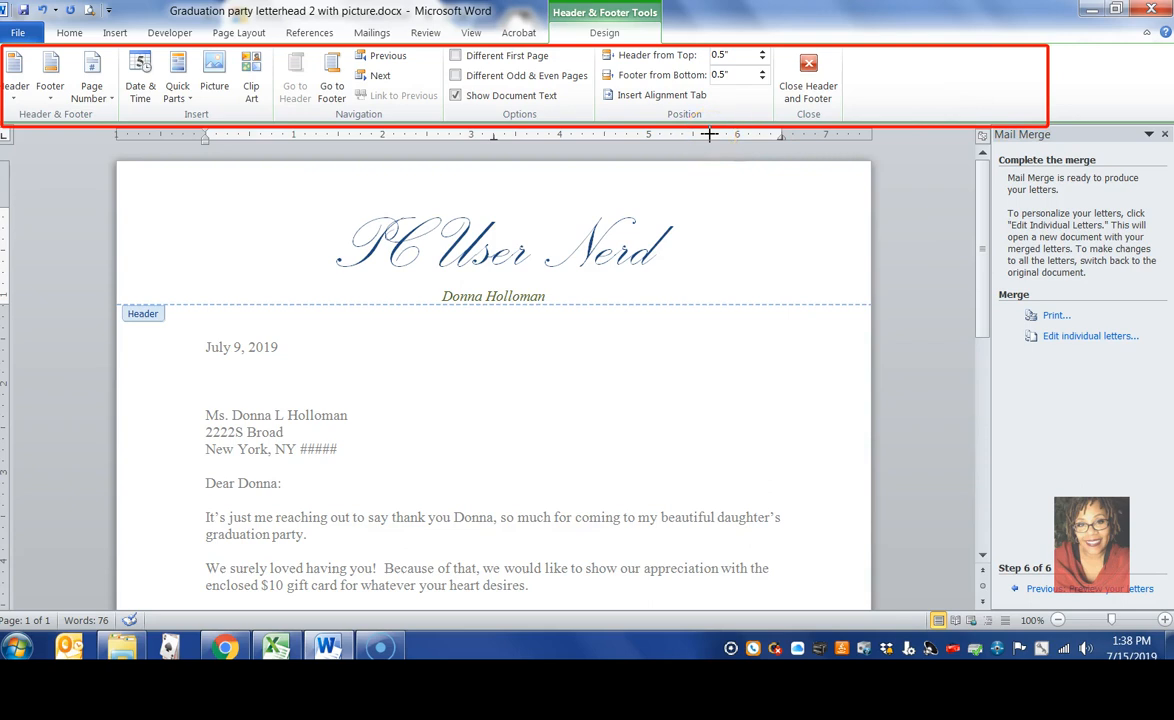
key(Escape)
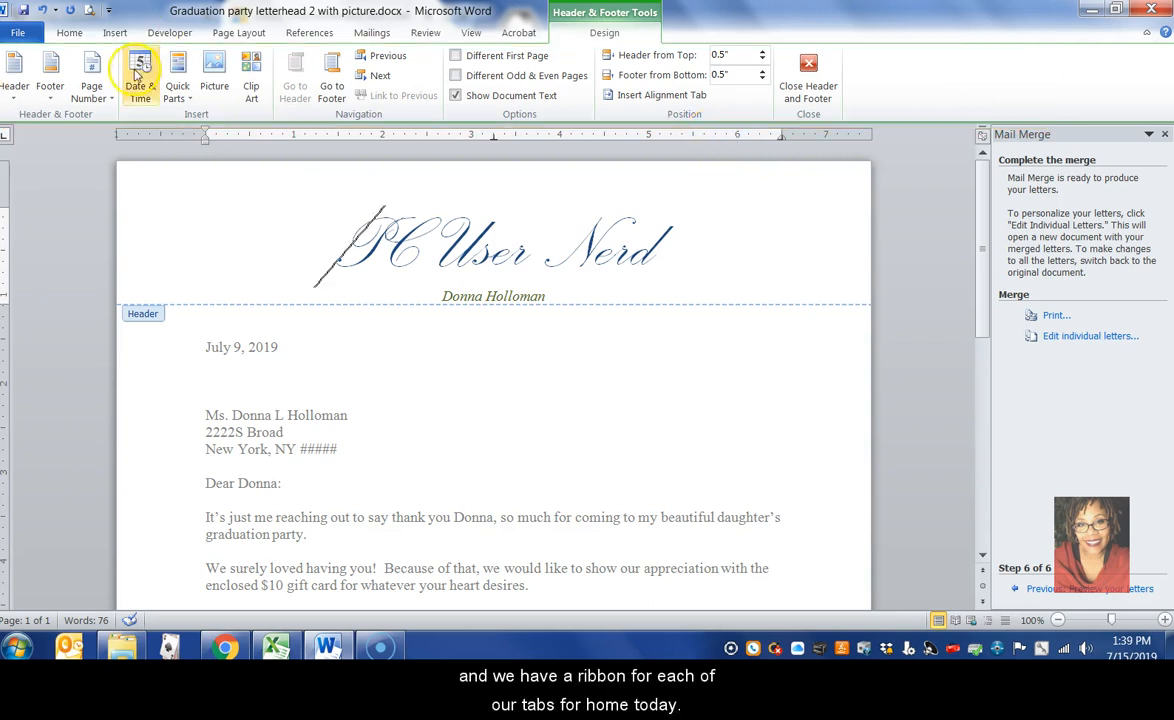
click(69, 32)
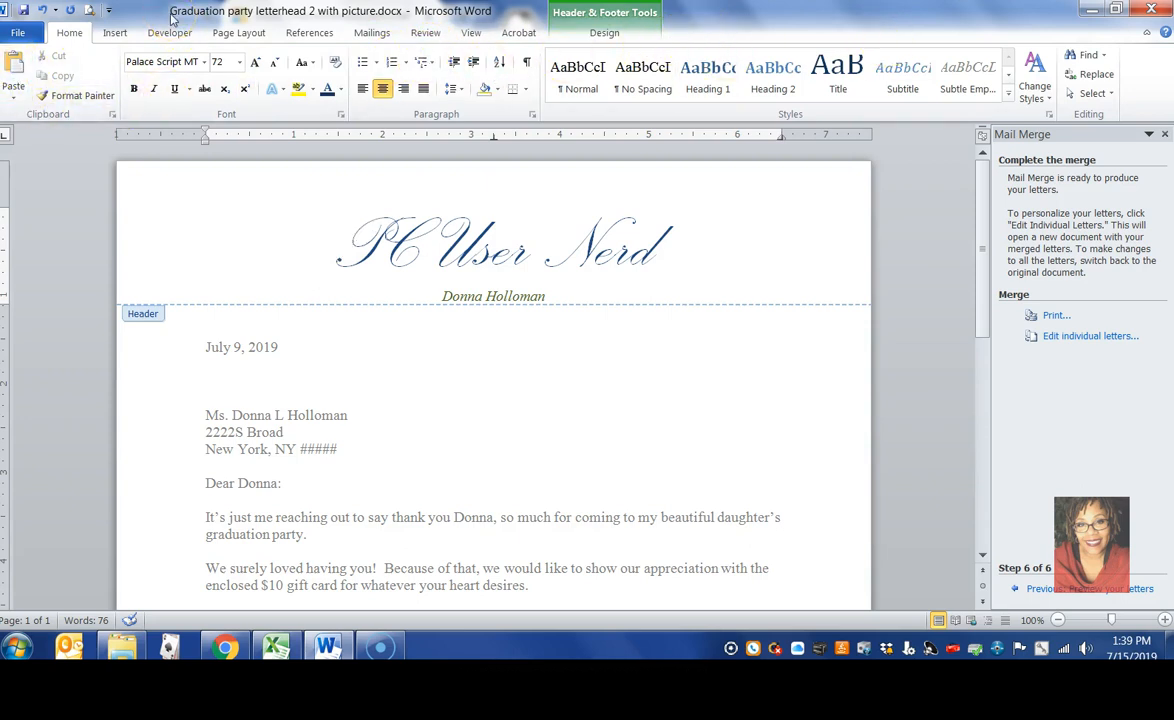
drag(5, 45, 1119, 117)
Step: Search the Pictures library for the portrait photo and insert it into the letterhead header before the company name
click(123, 36)
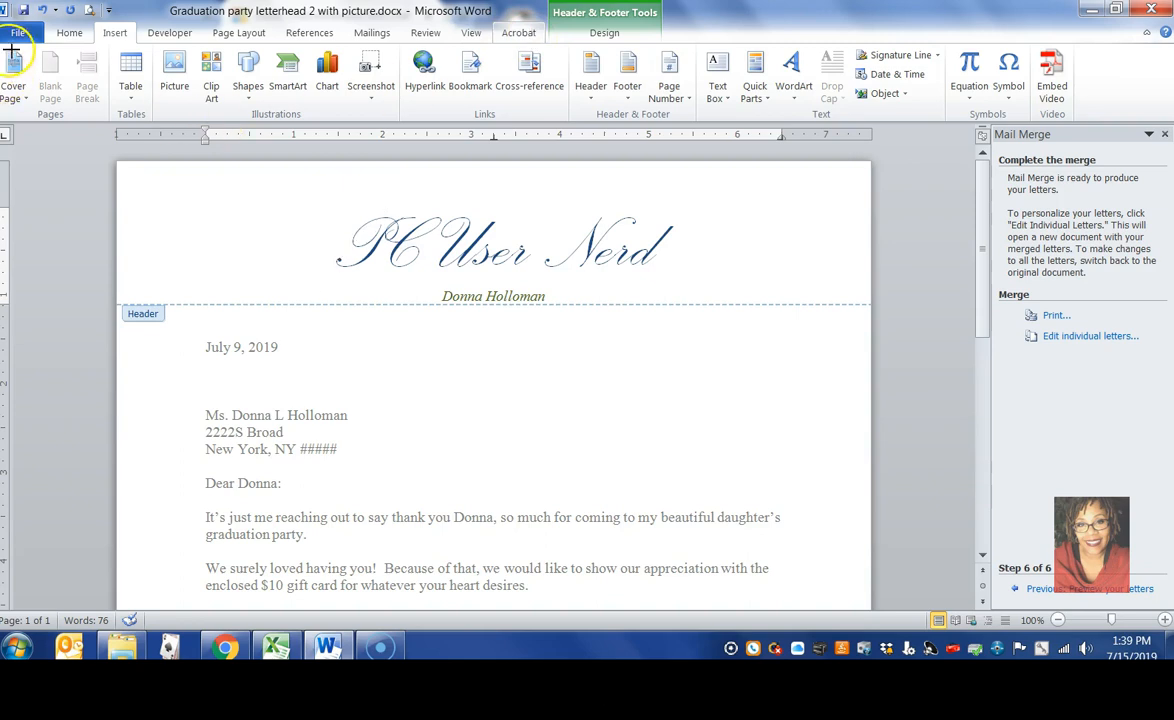
mouse_move(10, 45)
mouse_down()
mouse_move(139, 106)
mouse_move(1083, 113)
mouse_up()
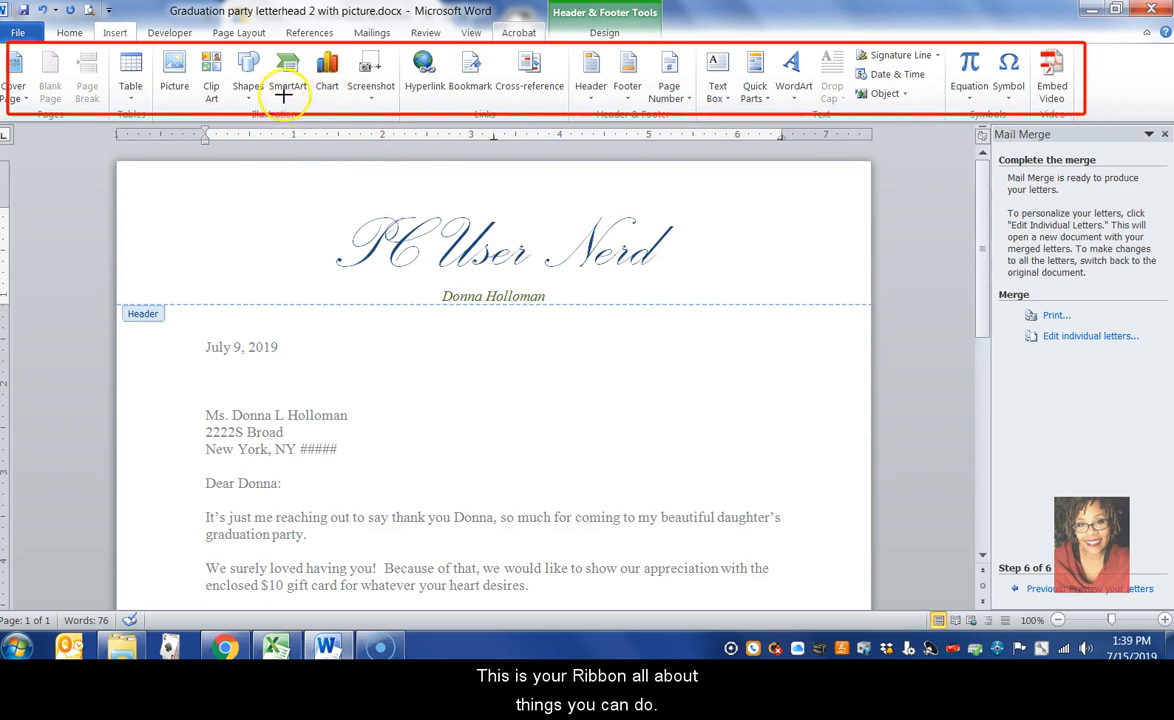
key(Escape)
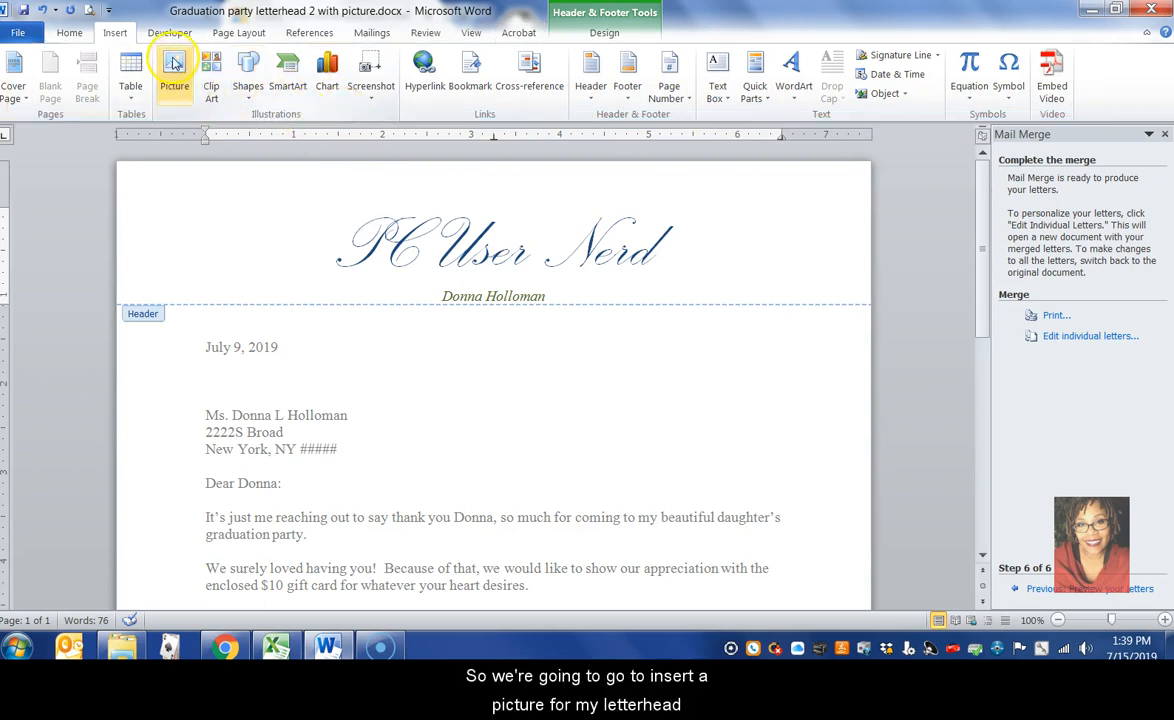
click(173, 87)
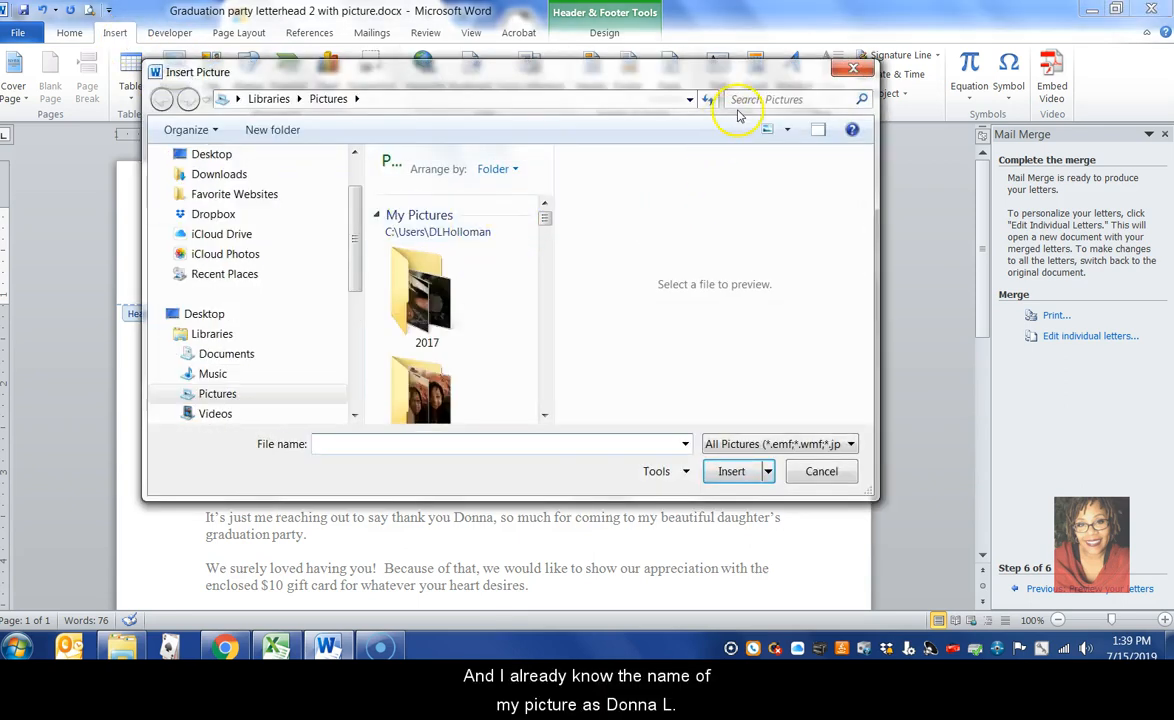
click(740, 100)
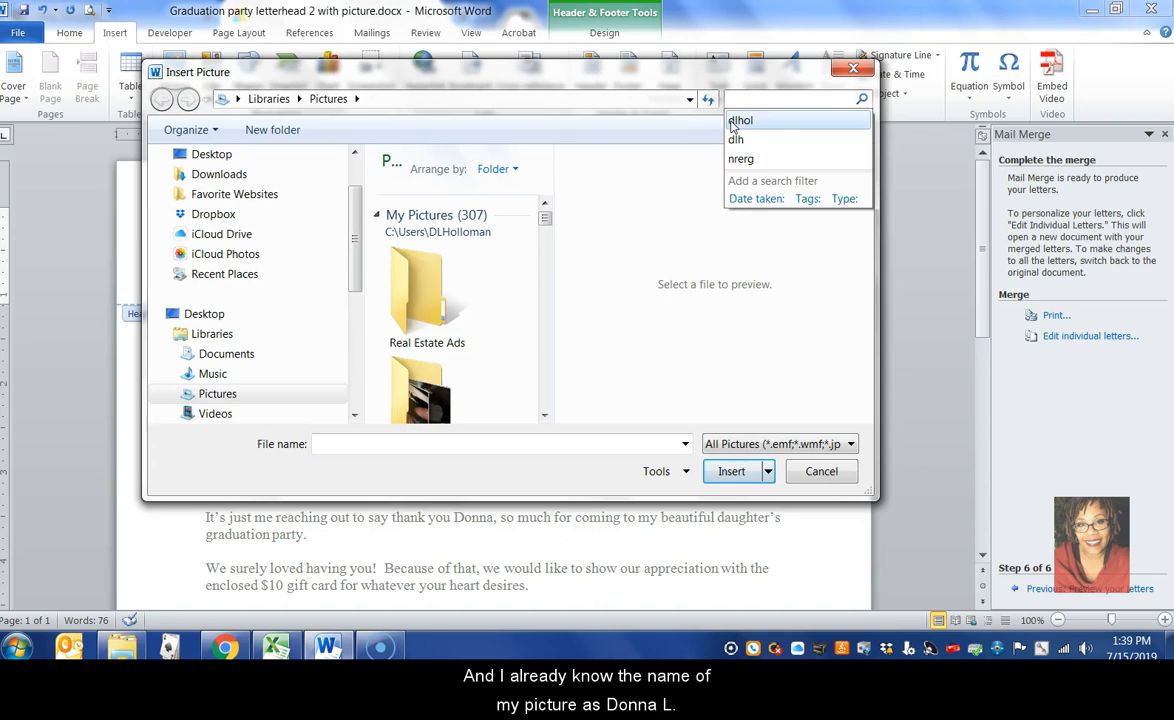
click(740, 121)
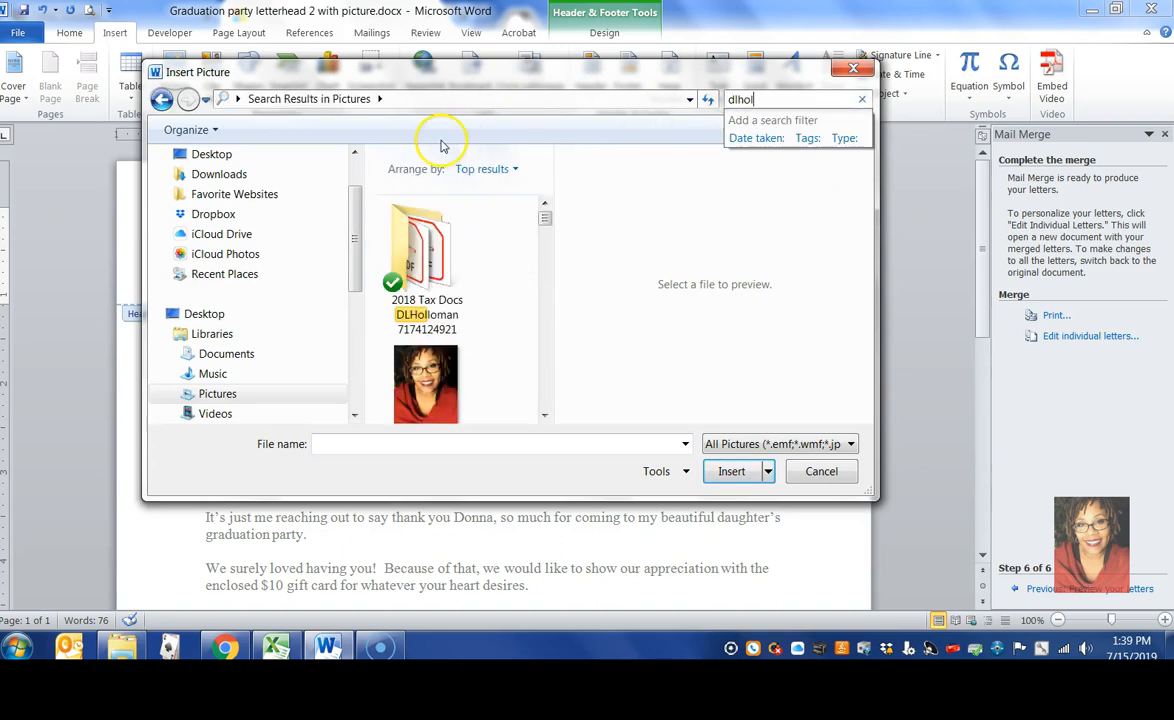
double_click(428, 392)
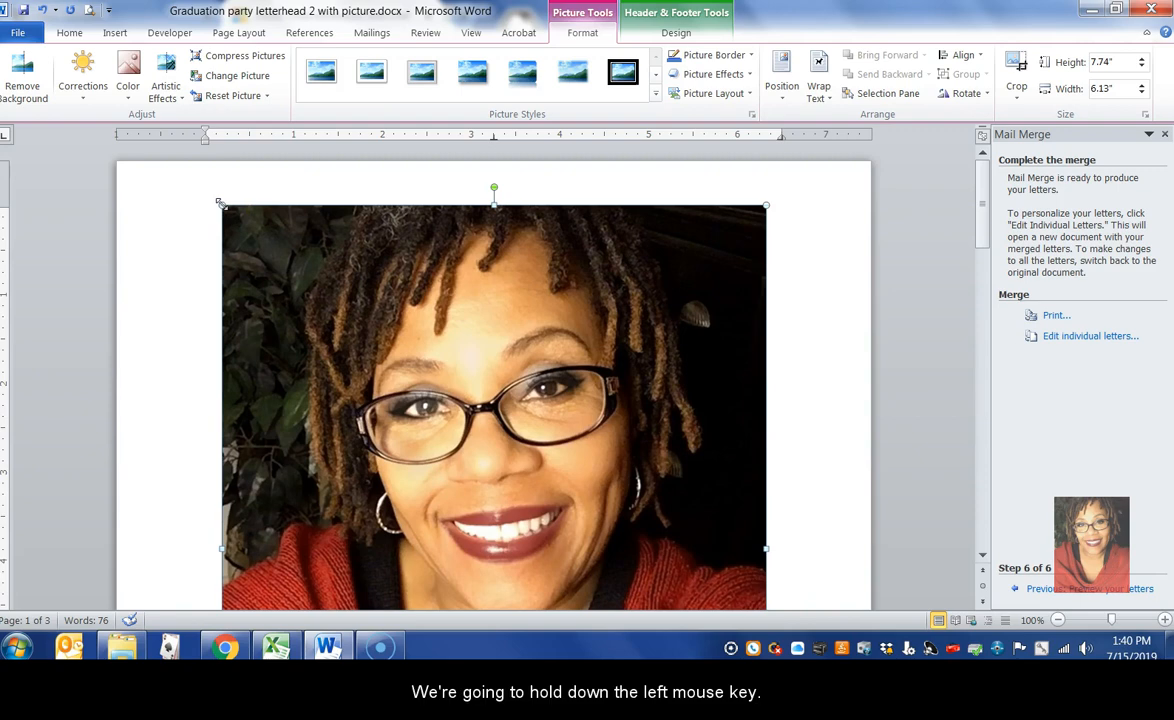
Step: Shrink the header portrait proportionally to about 1.45" high by 1.15" wide
drag(220, 203, 565, 546)
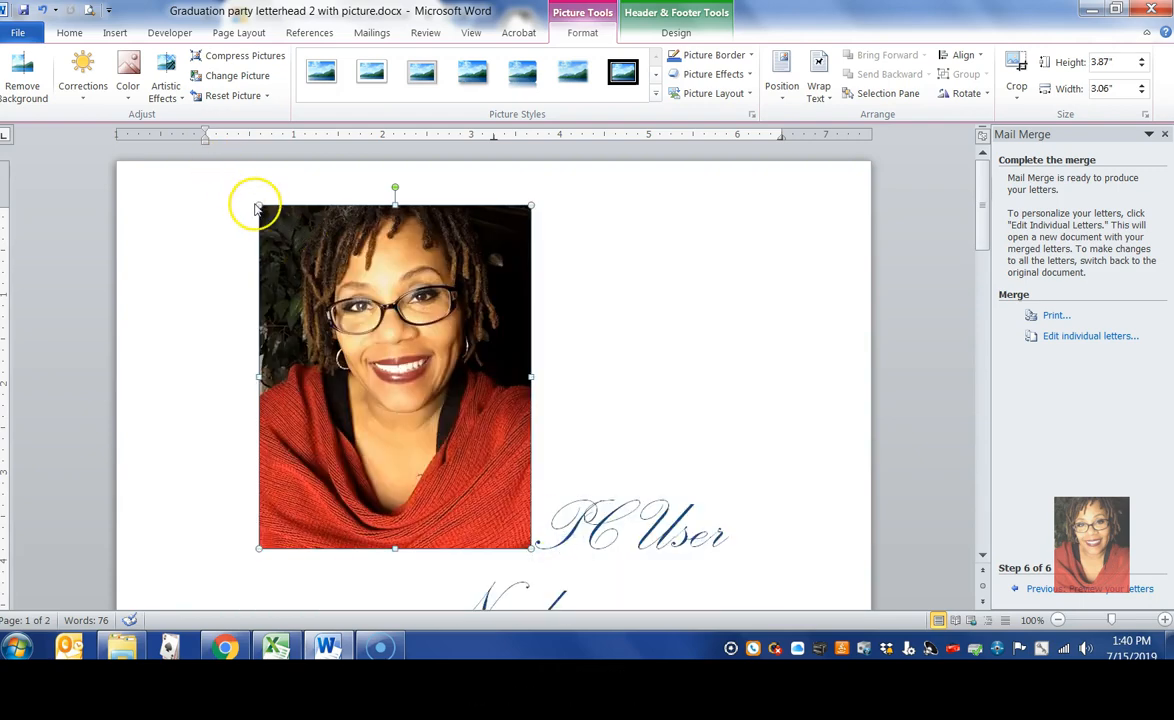
drag(258, 205, 398, 409)
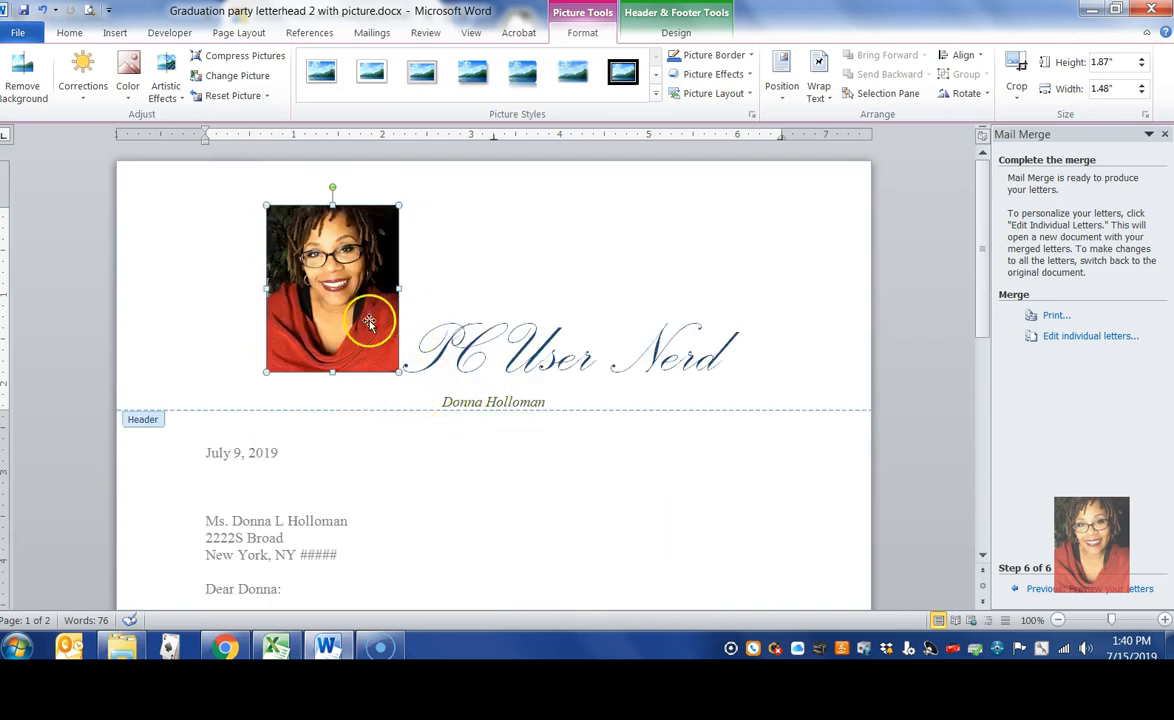
drag(265, 204, 296, 246)
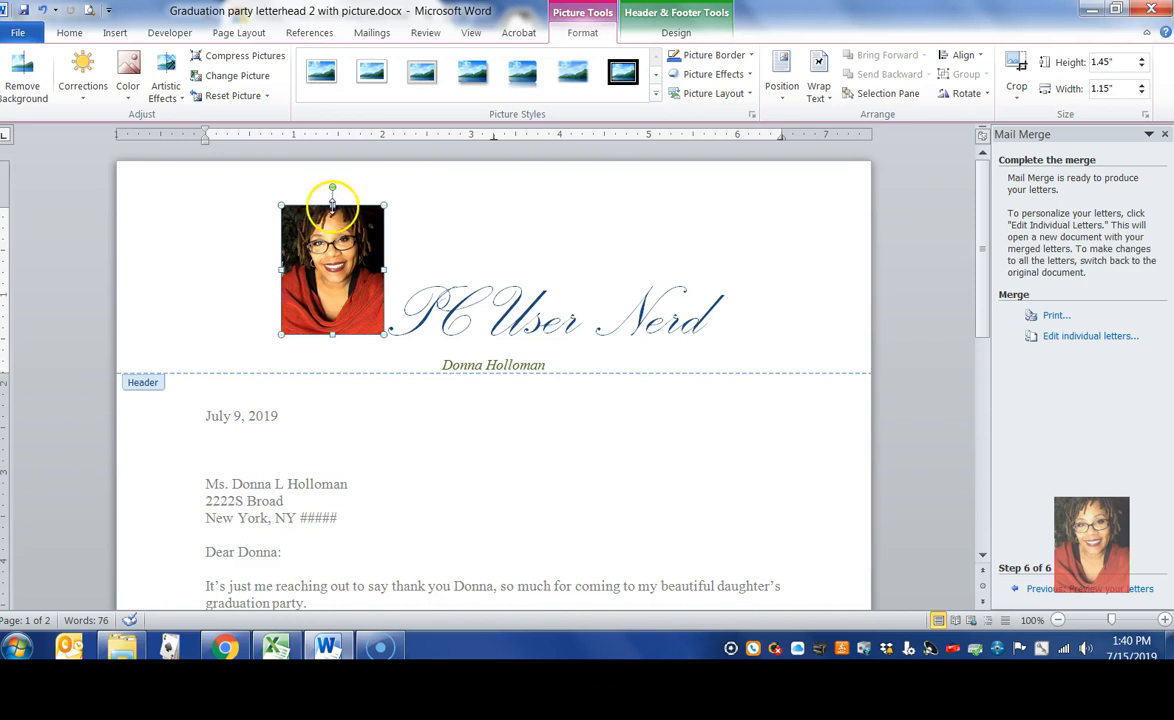
Step: Try flattening the portrait to about 1.16" high and undo it, and tilt it clockwise and rotate it back upright
drag(332, 207, 332, 233)
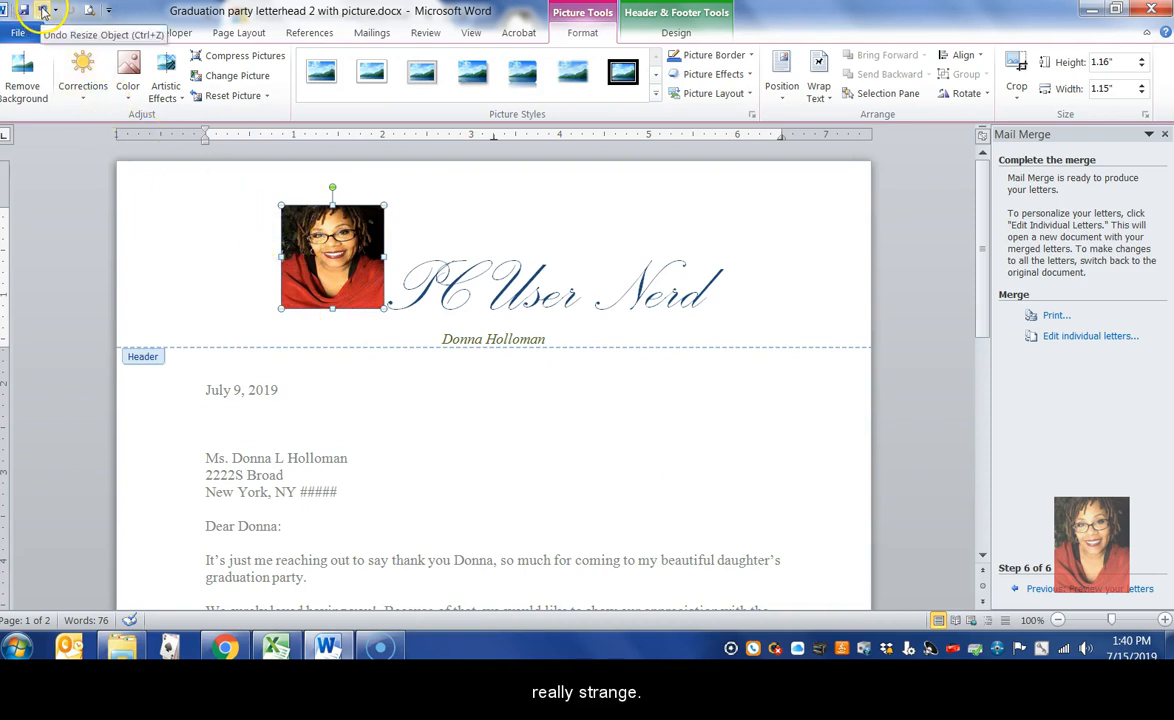
click(42, 10)
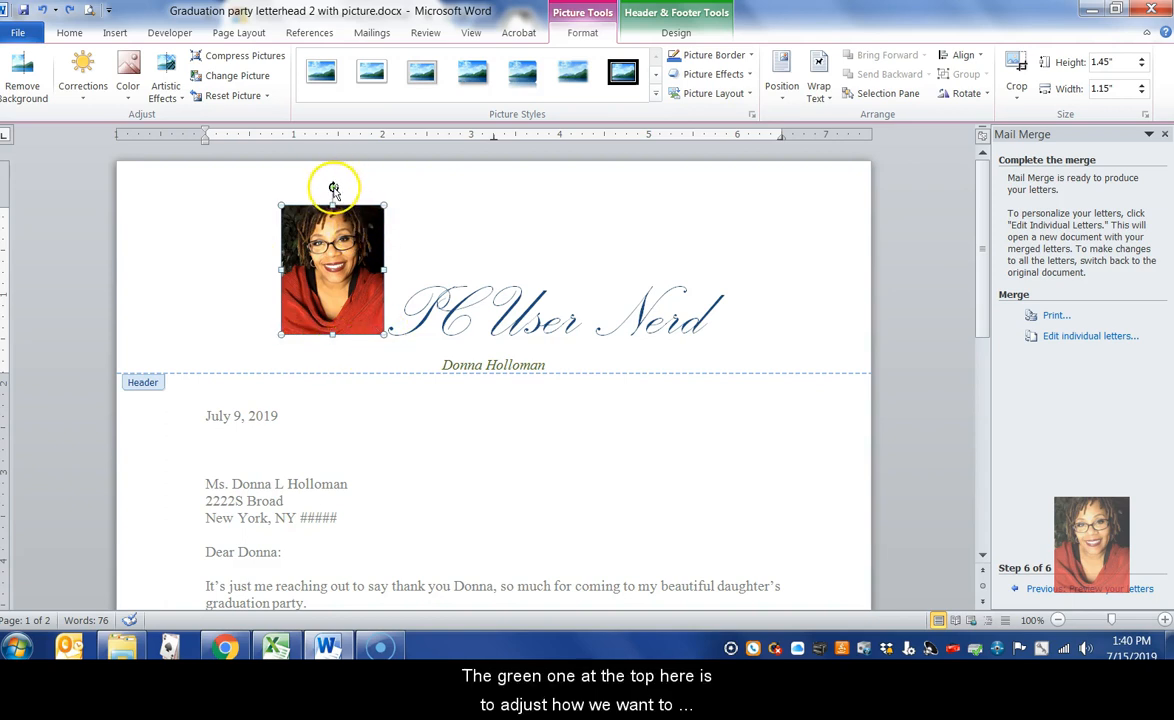
drag(334, 190, 378, 198)
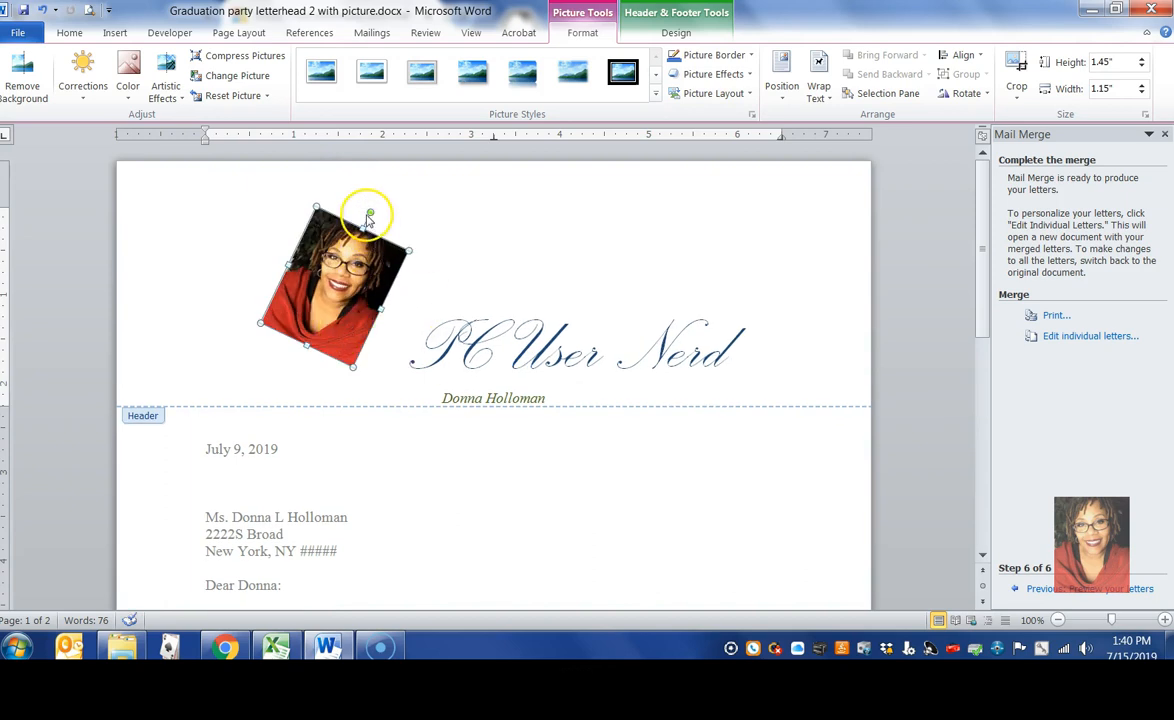
drag(372, 211, 332, 186)
click(281, 299)
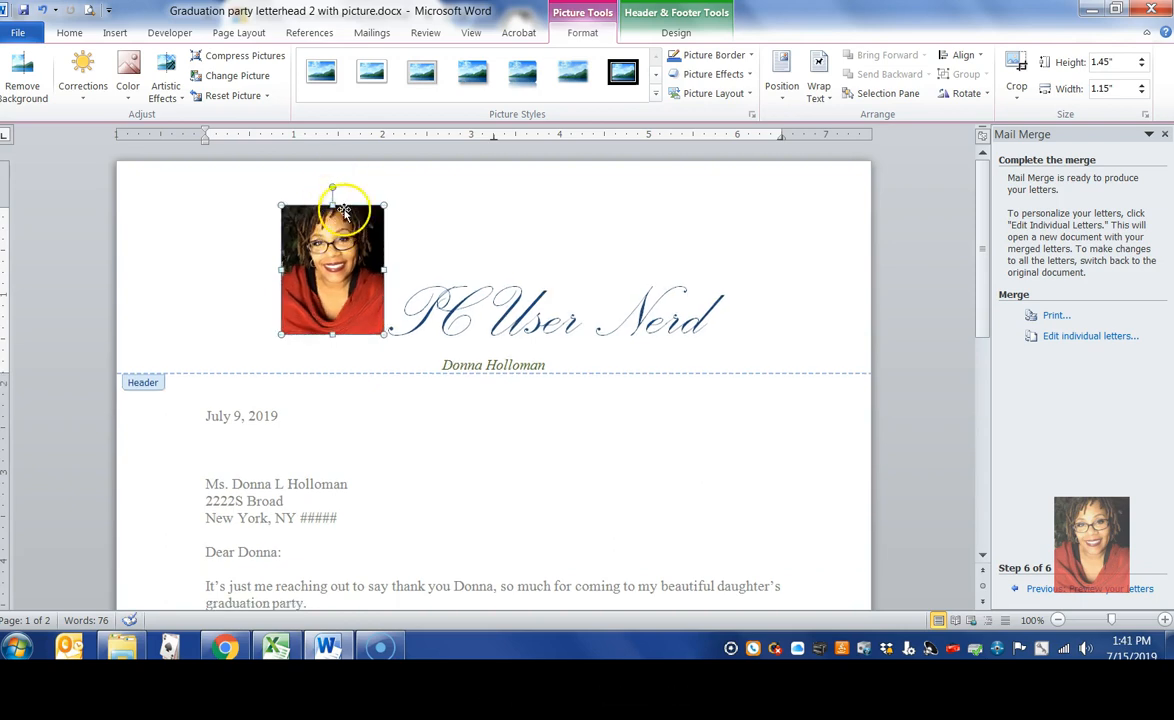
mouse_move(331, 186)
mouse_down()
mouse_move(354, 190)
mouse_move(332, 189)
mouse_up()
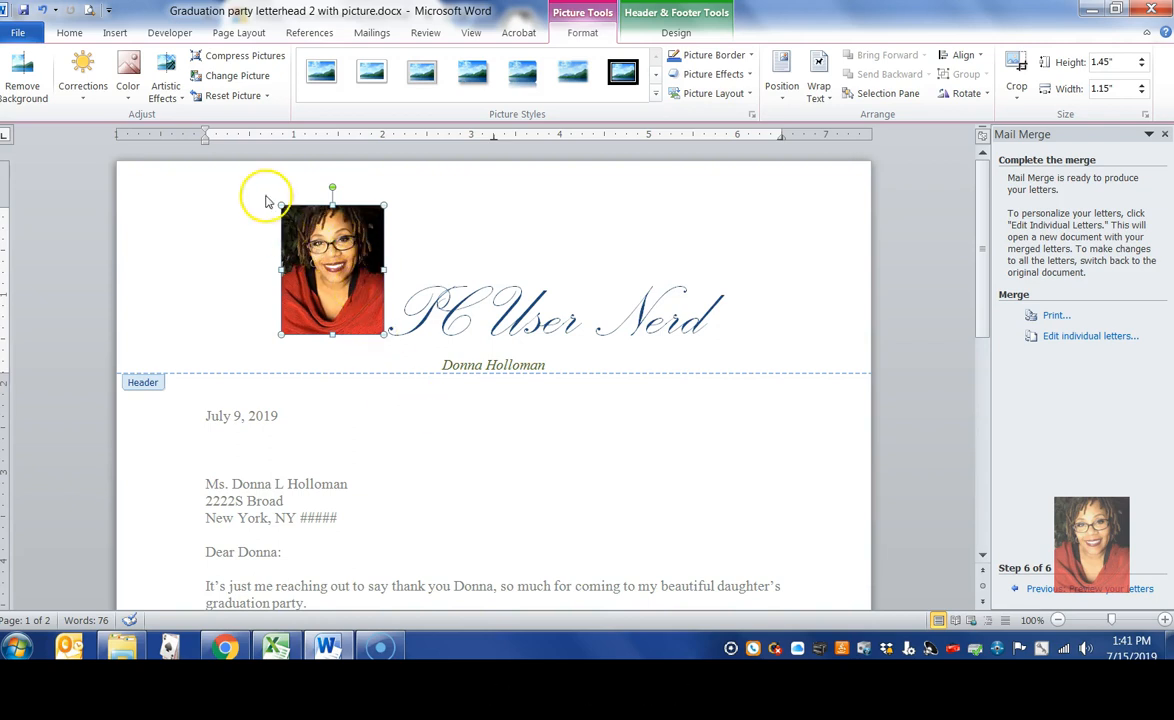
Step: Reduce the portrait proportionally to about 1.27" by 1.01", return to the letter body and save the document
drag(281, 205, 295, 221)
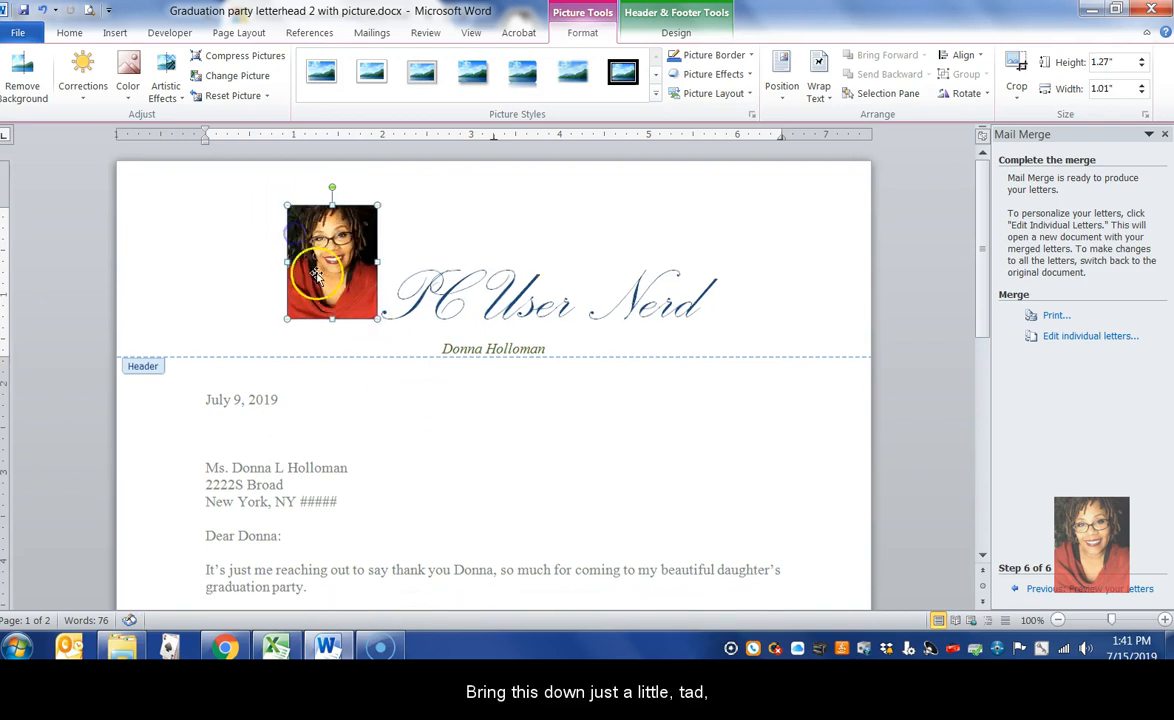
double_click(322, 418)
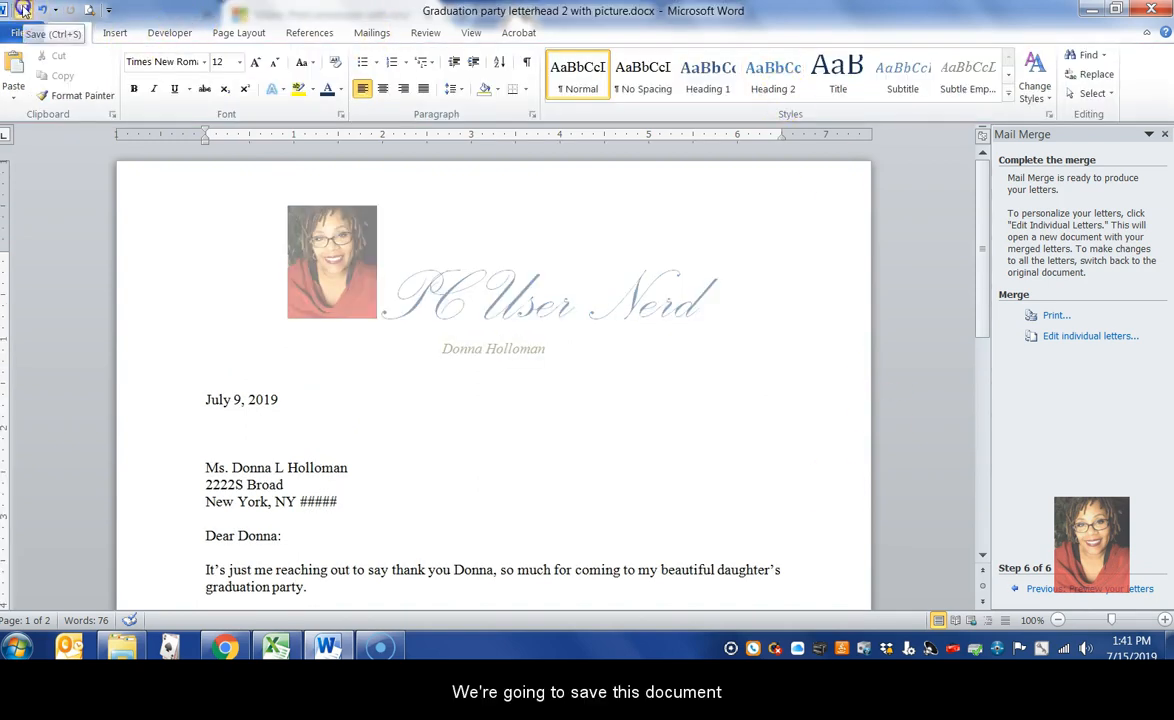
click(24, 10)
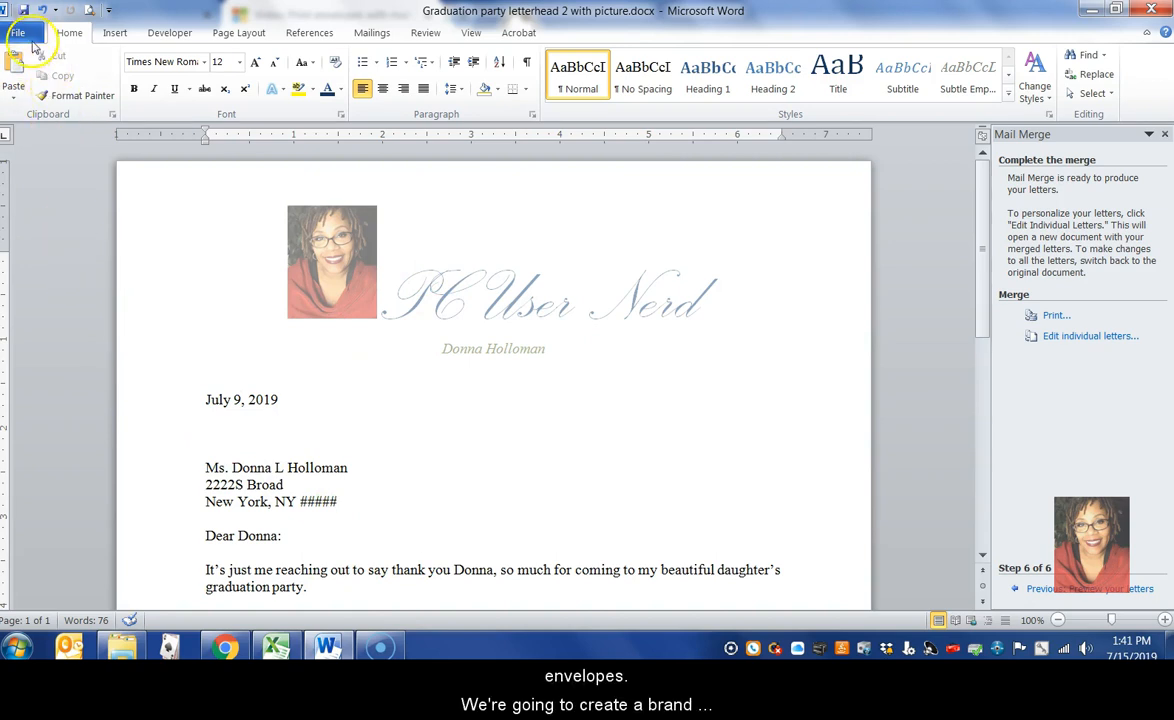
Step: Create a new blank document for the envelopes
click(20, 33)
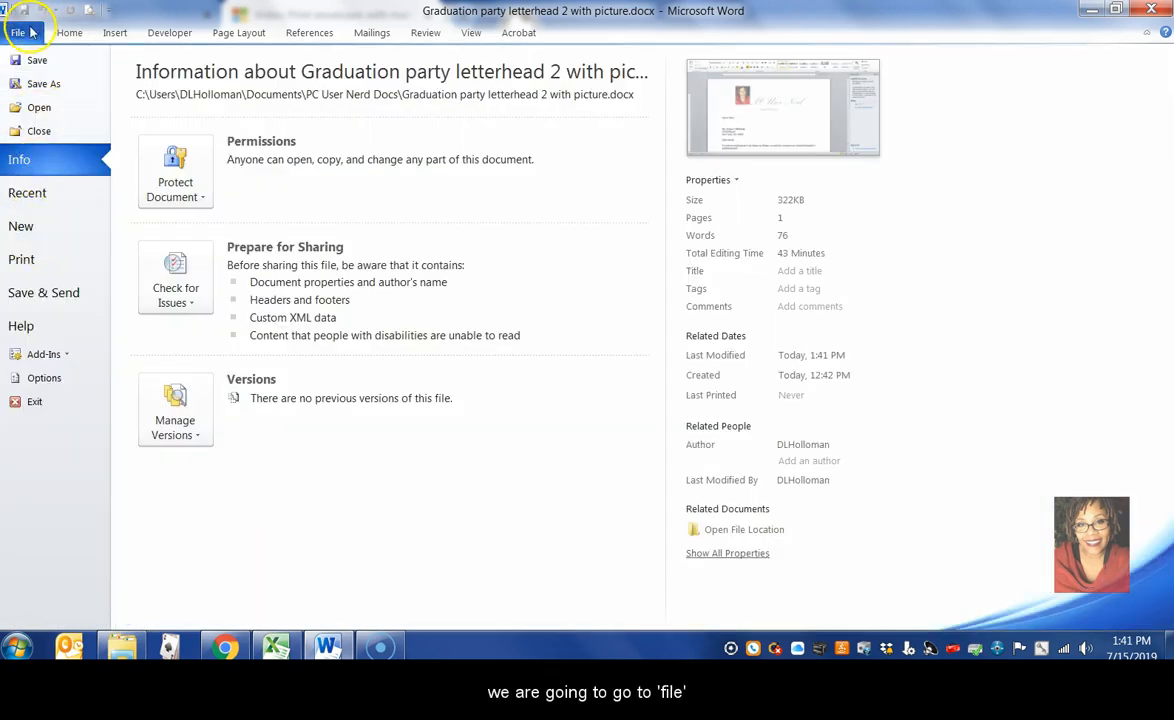
click(40, 234)
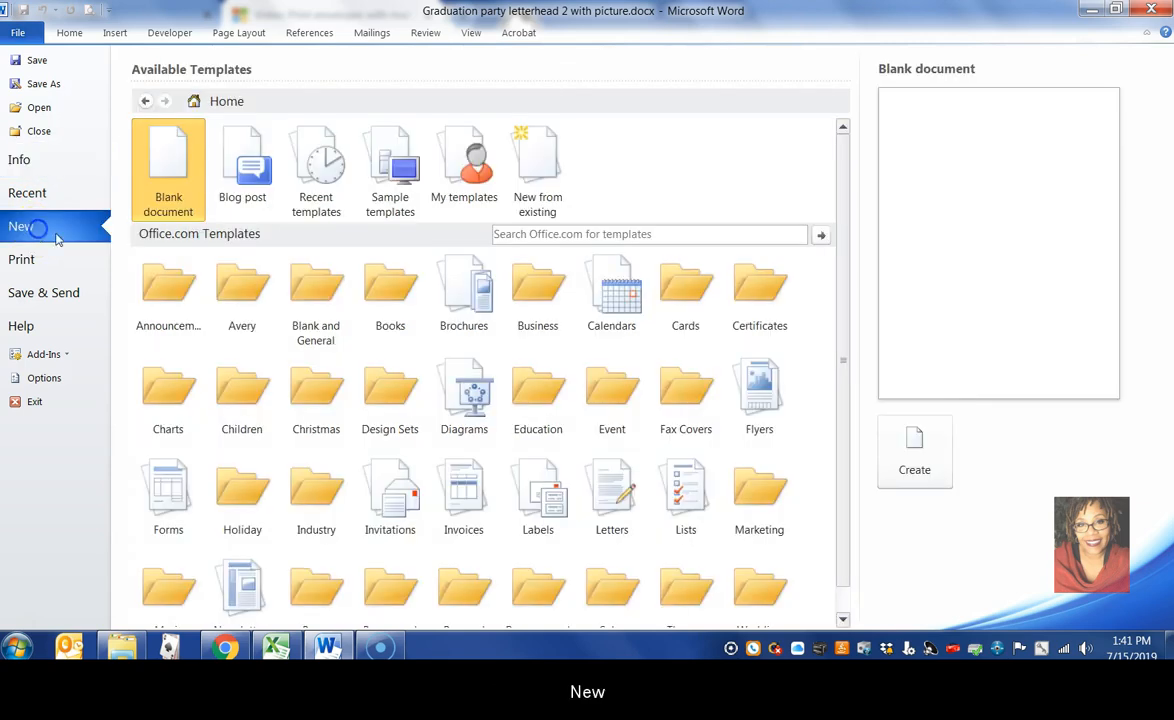
double_click(180, 203)
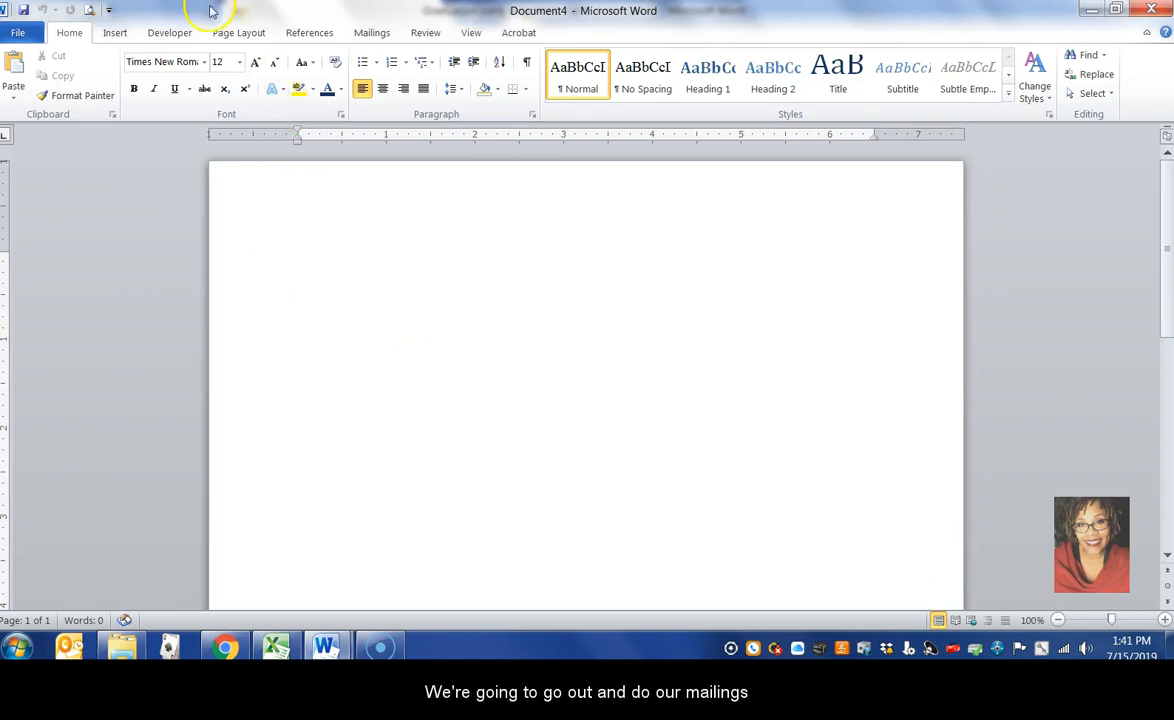
Step: Start an envelope mail merge, keeping the envelope size at Size 10 (4 1/8 x 9 1/2 in)
click(371, 34)
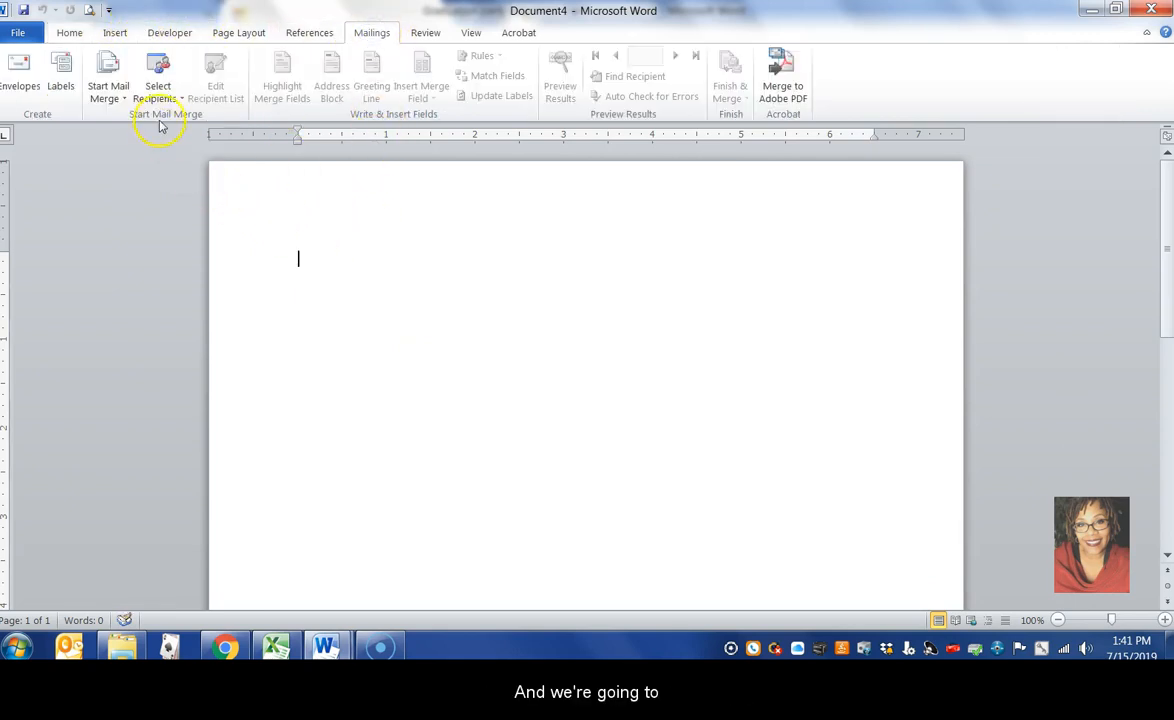
click(120, 104)
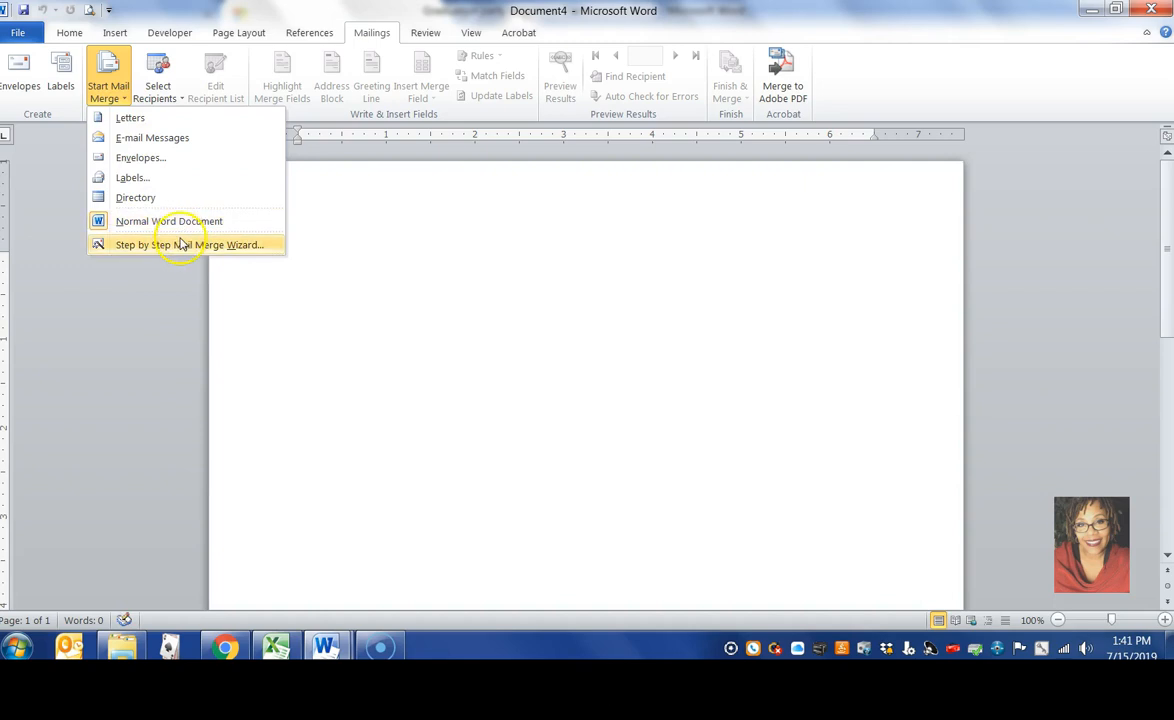
click(138, 160)
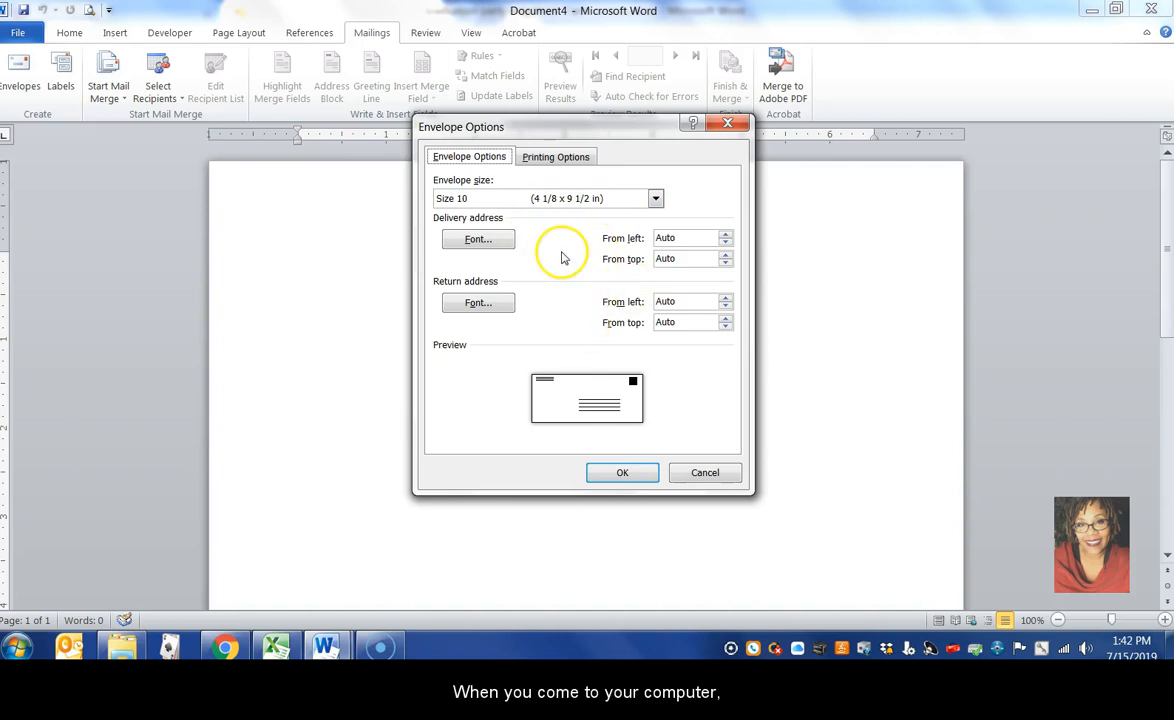
click(655, 198)
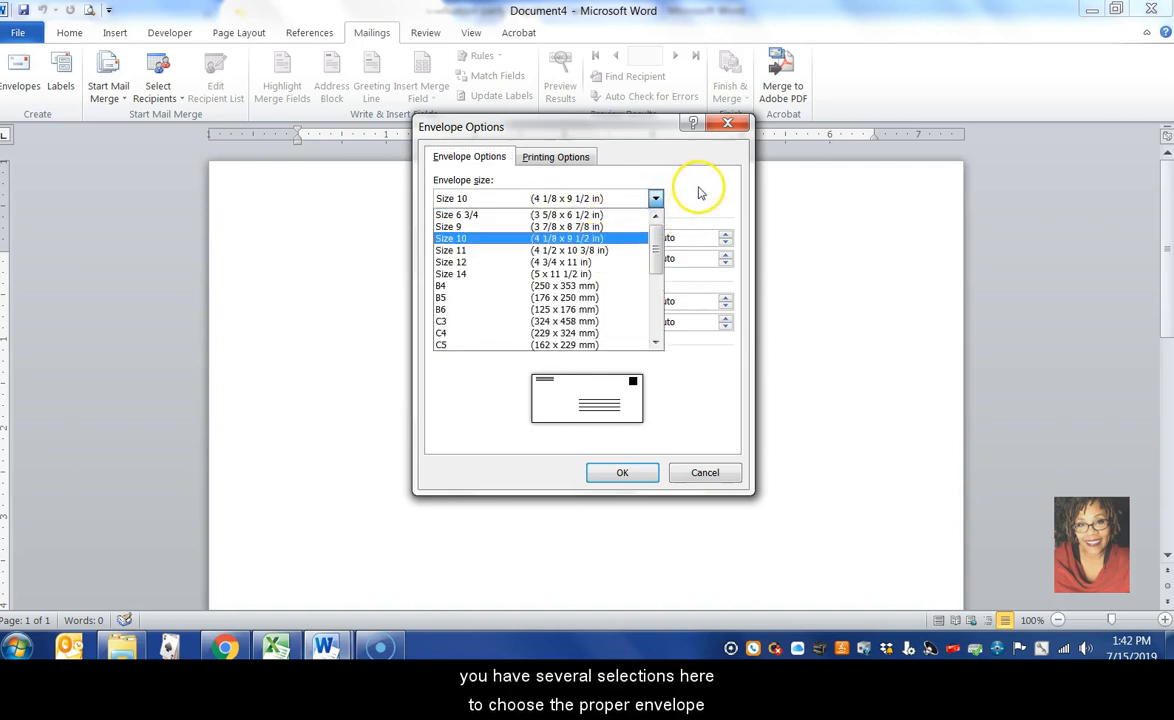
click(714, 213)
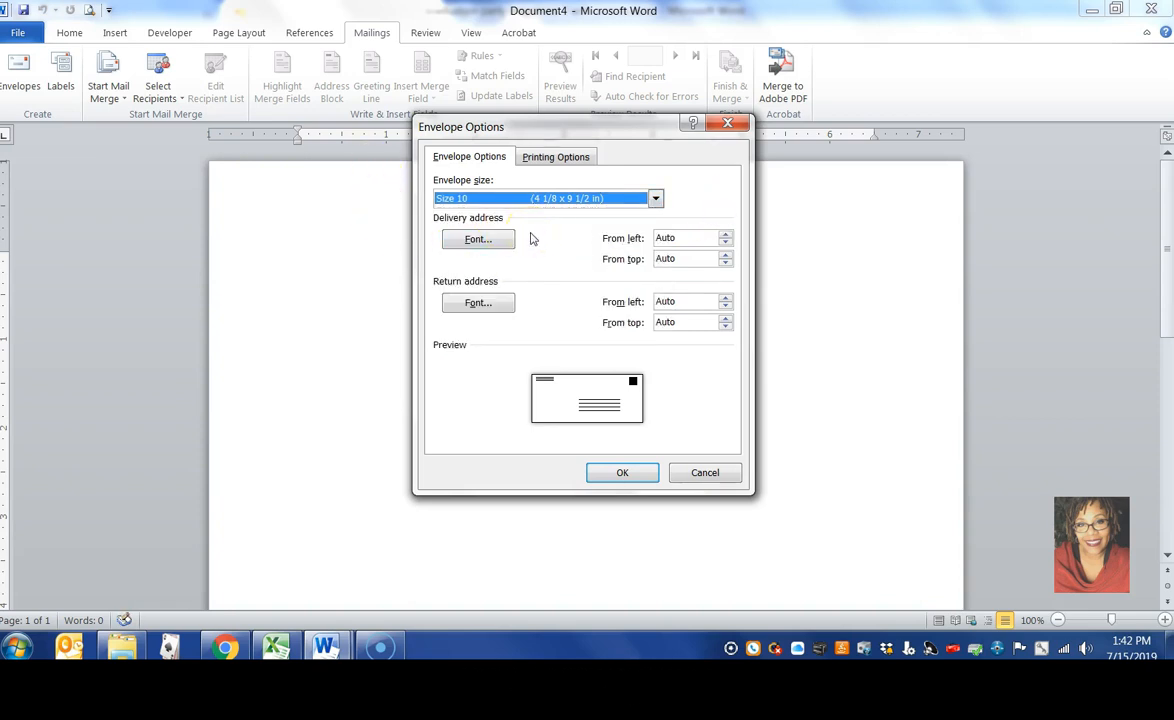
Step: Try face-down envelope feeding in several orientations, restore the default printing options and apply the envelope setup
click(557, 160)
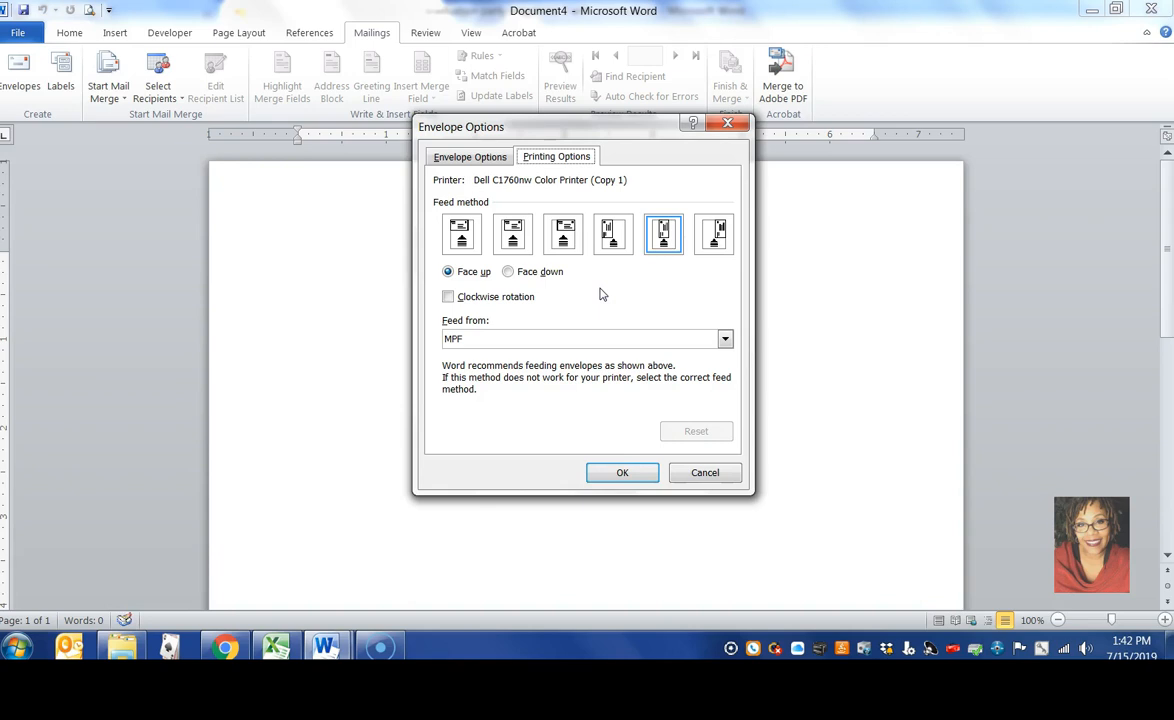
click(508, 271)
click(665, 241)
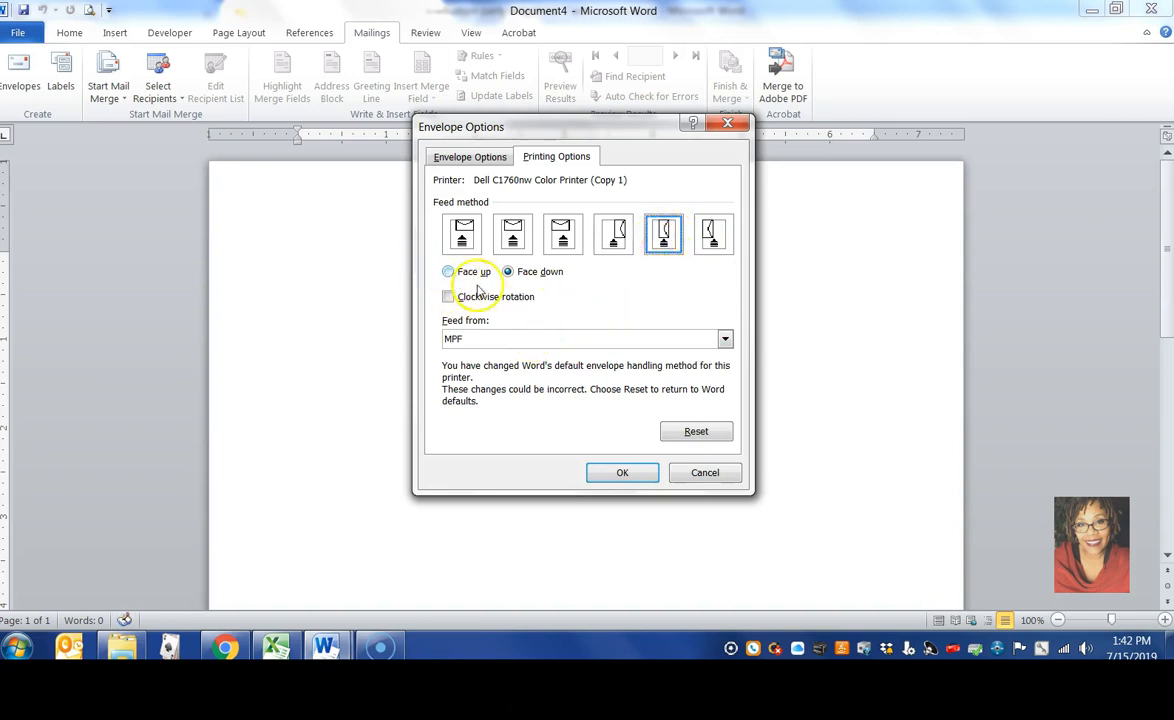
click(512, 233)
click(562, 234)
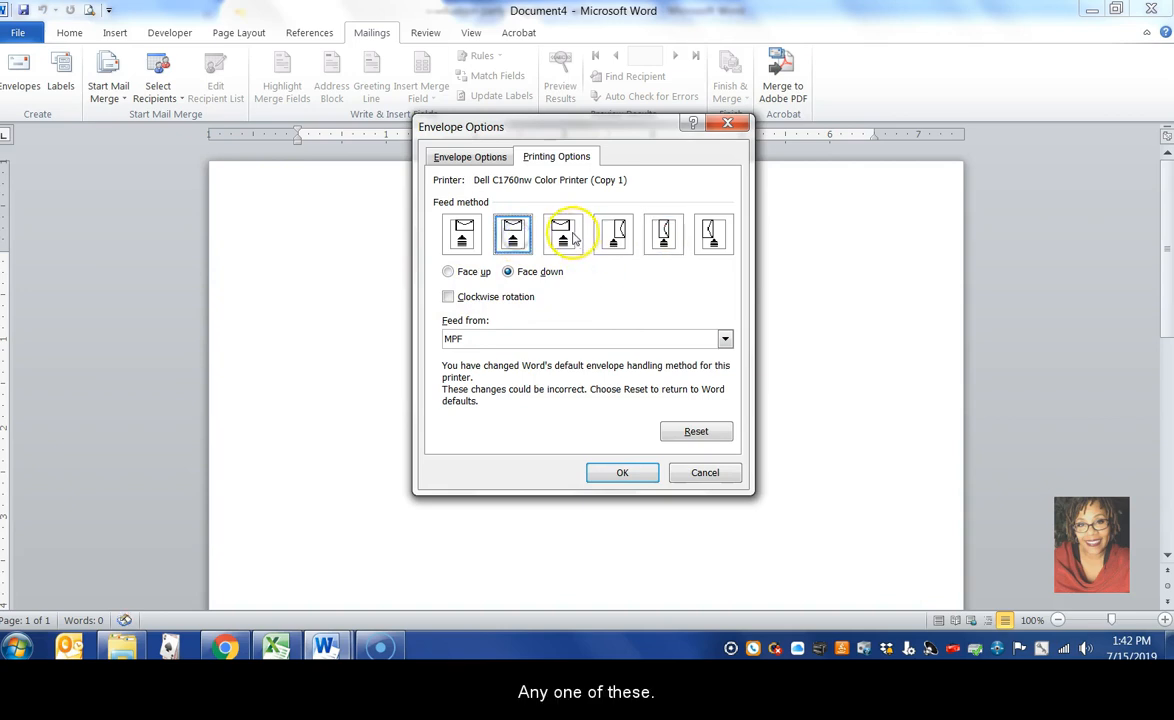
click(666, 233)
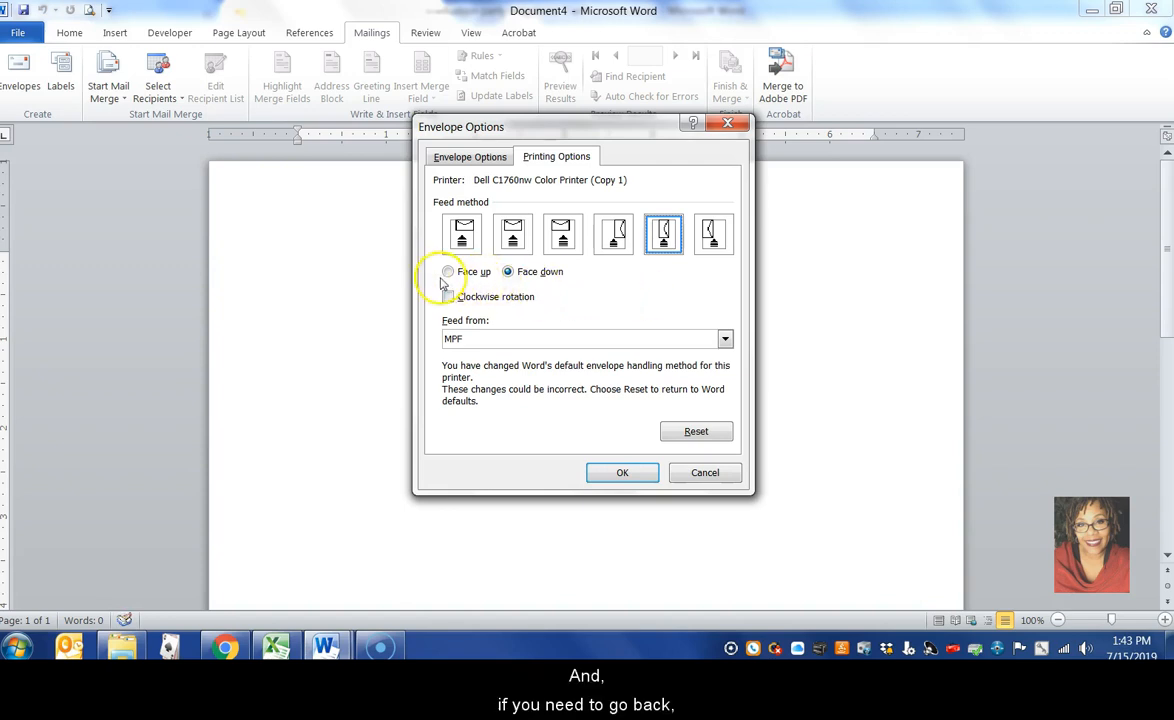
click(692, 431)
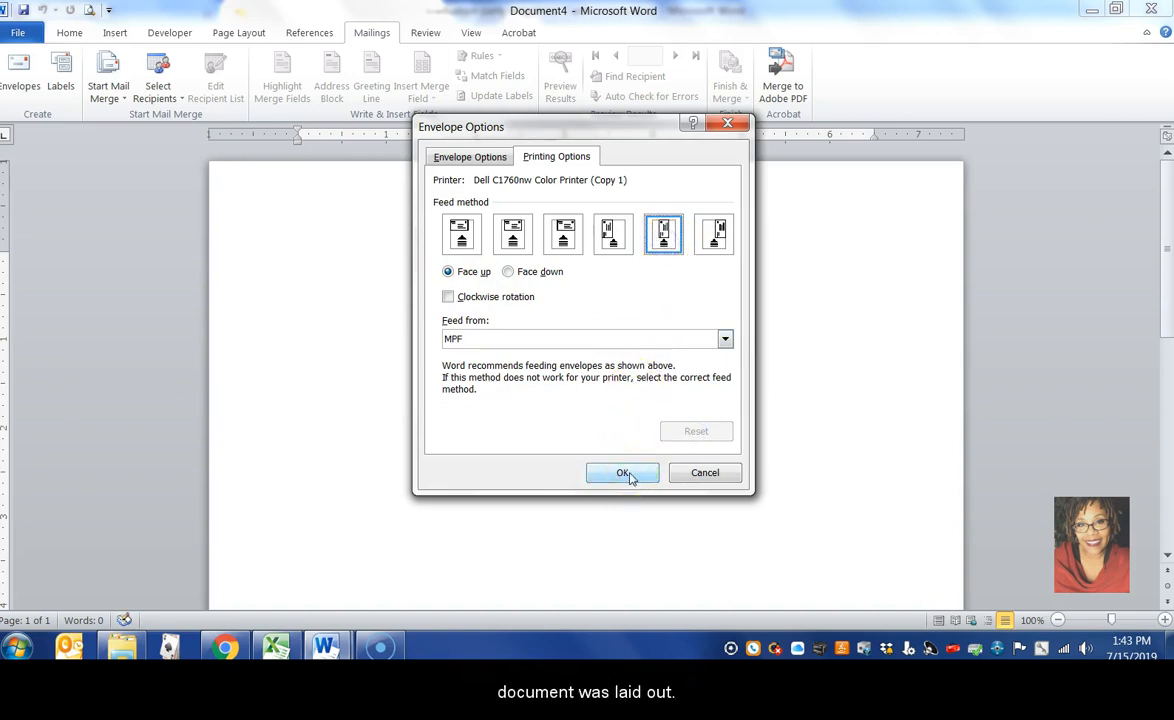
click(624, 473)
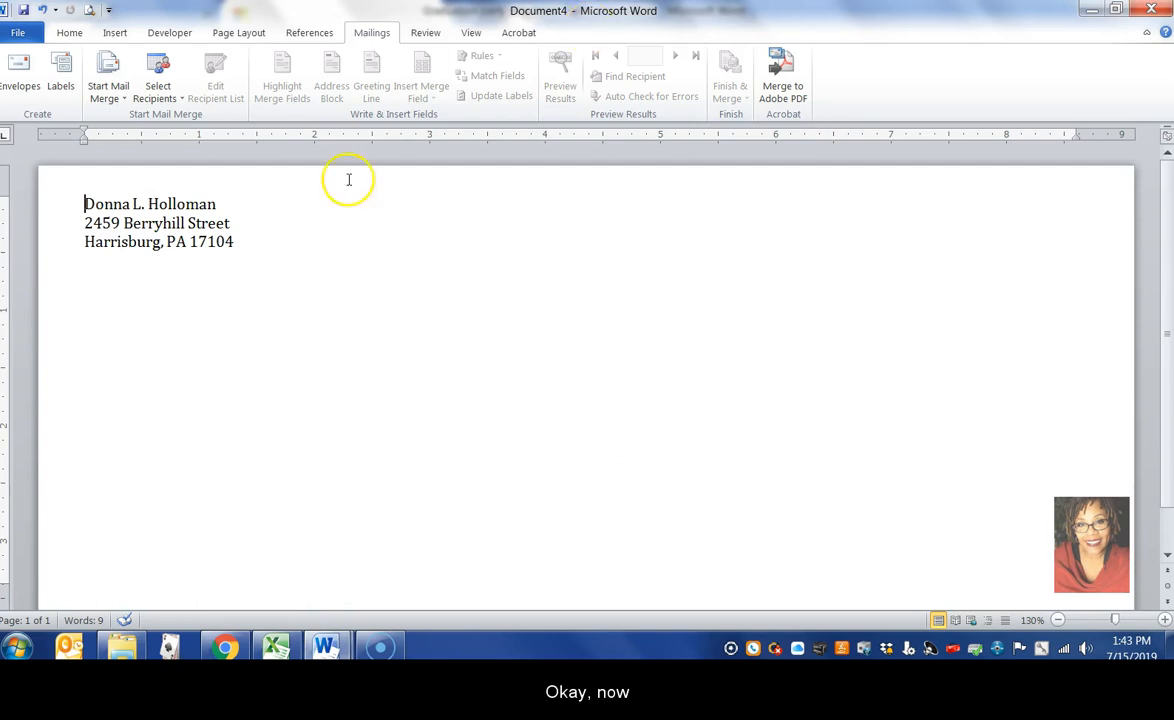
Step: Replace the envelope's return address with the three lines PC User Nerd, Address, and City, State Zip
drag(244, 250, 80, 205)
key(Delete)
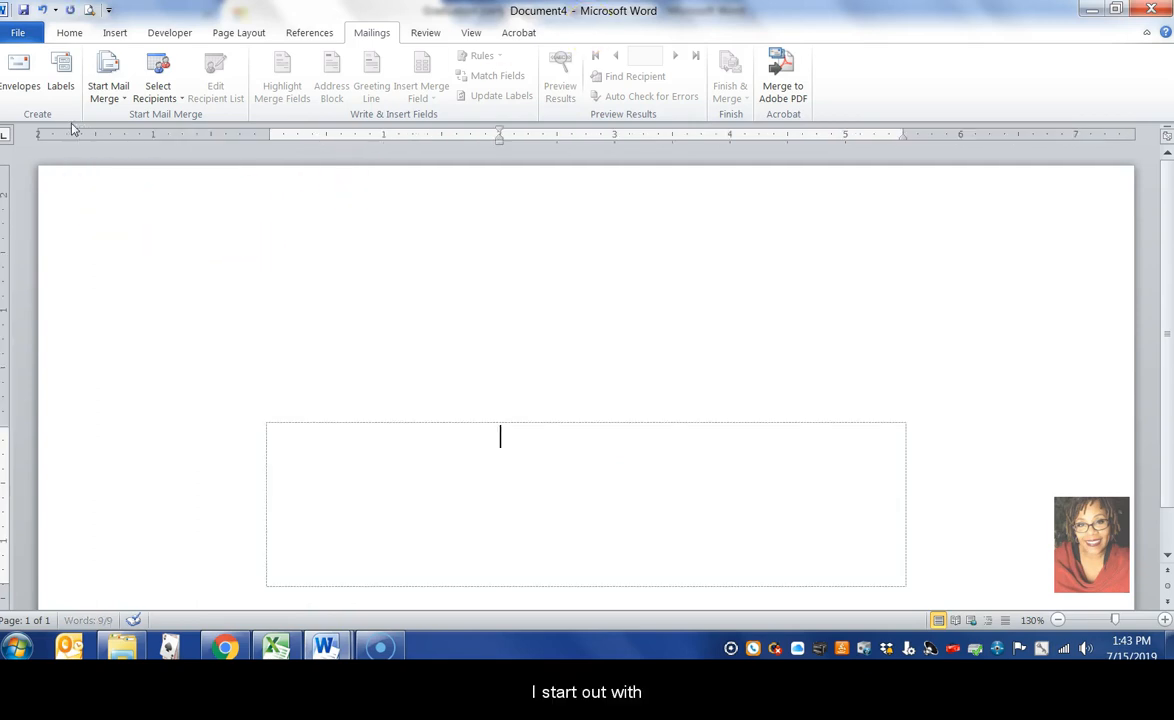
click(106, 208)
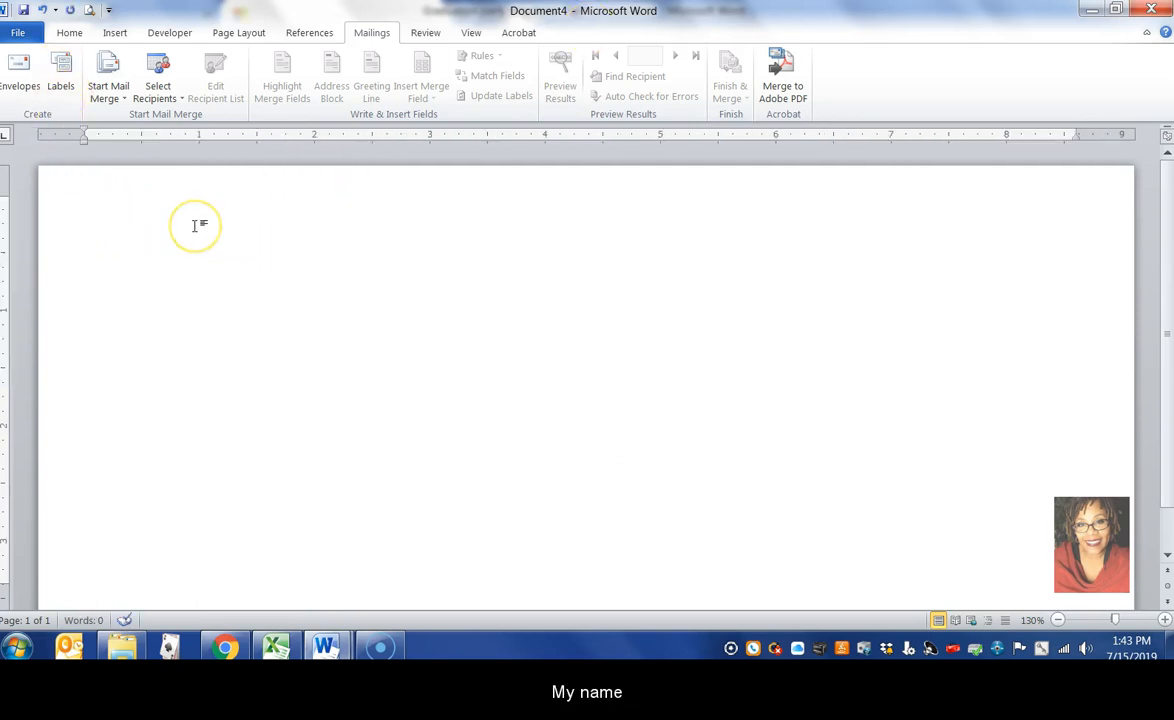
text(PC User Nerd)
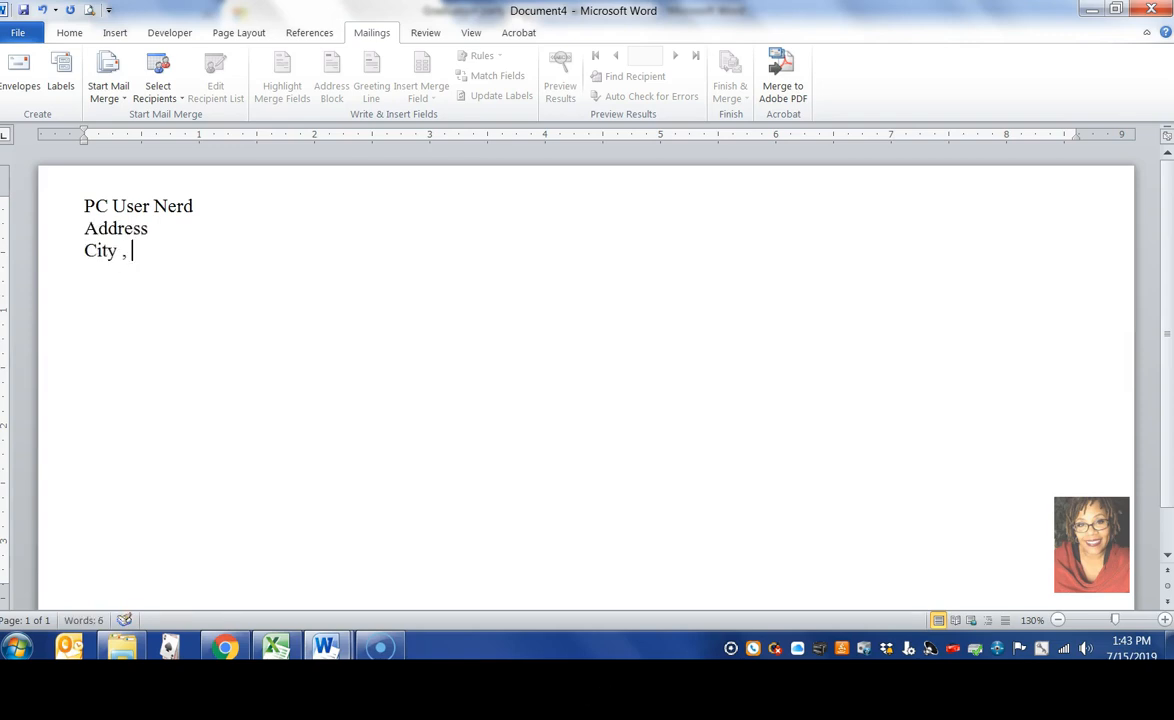
text(State Zip)
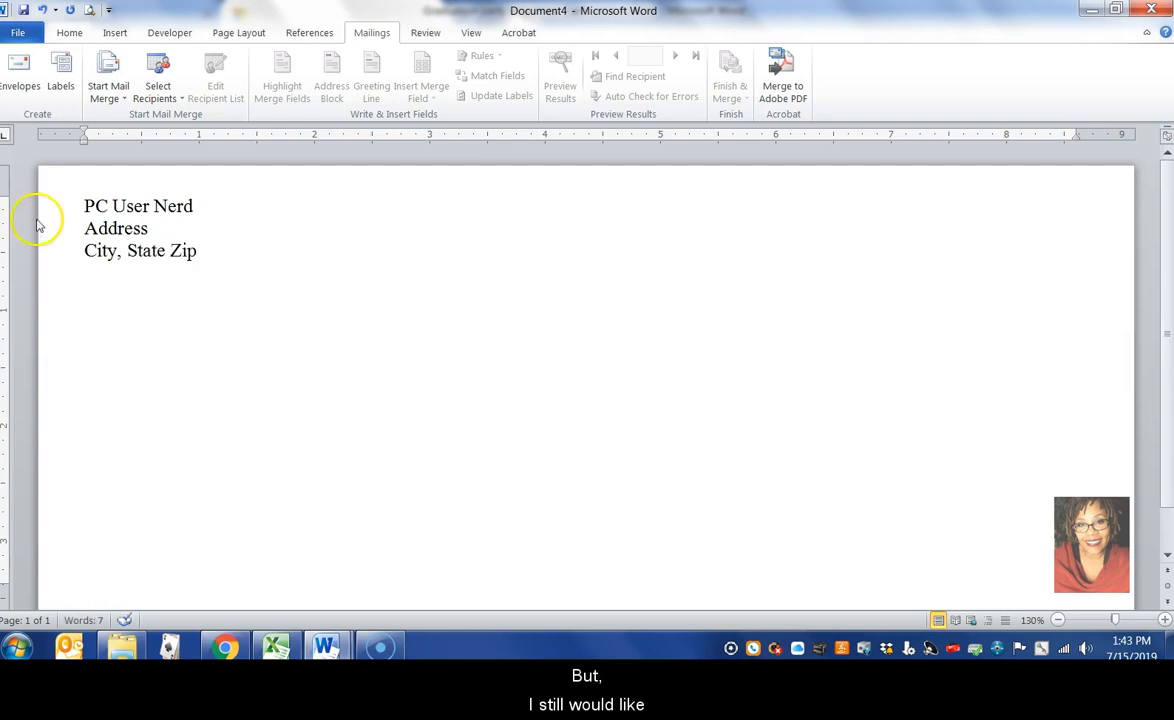
Step: Set the PC User Nerd line of the return address in the Palace Script MT font
drag(198, 204, 75, 198)
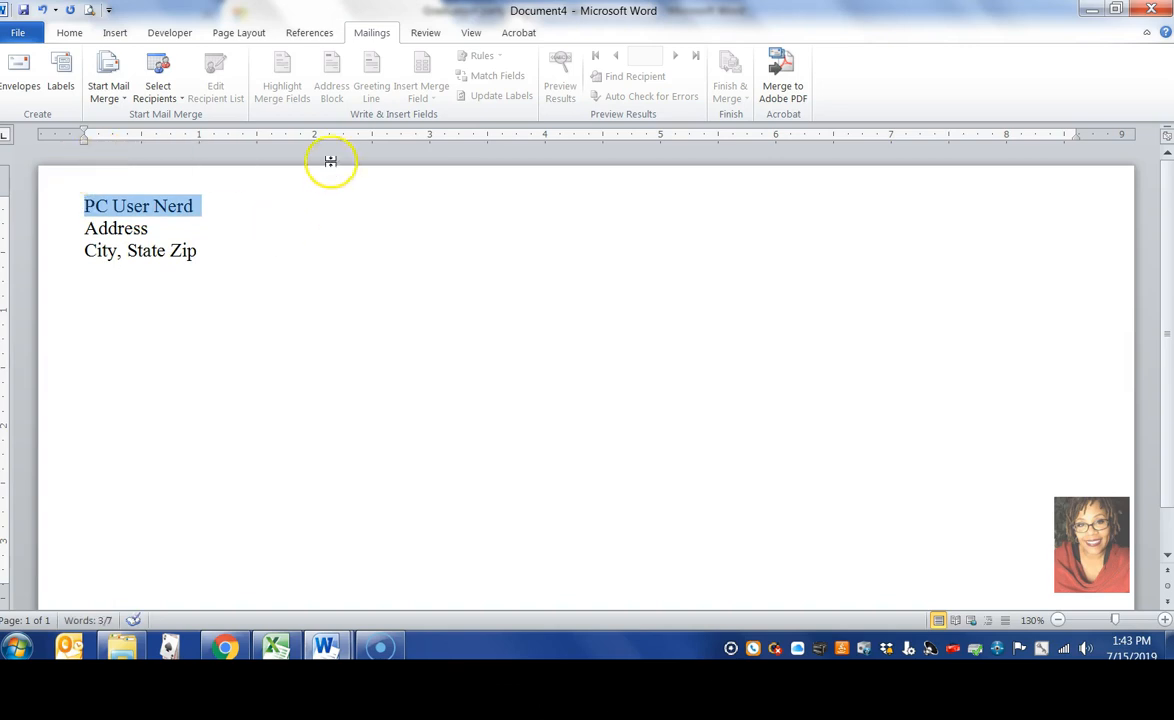
click(66, 35)
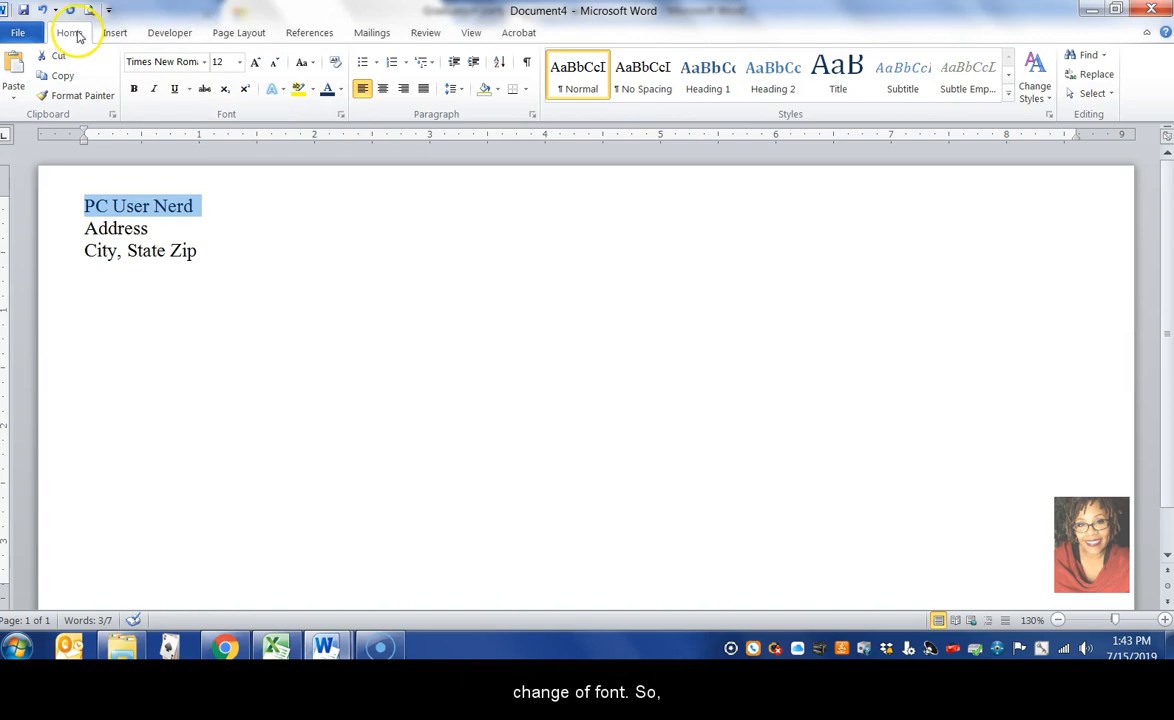
click(204, 62)
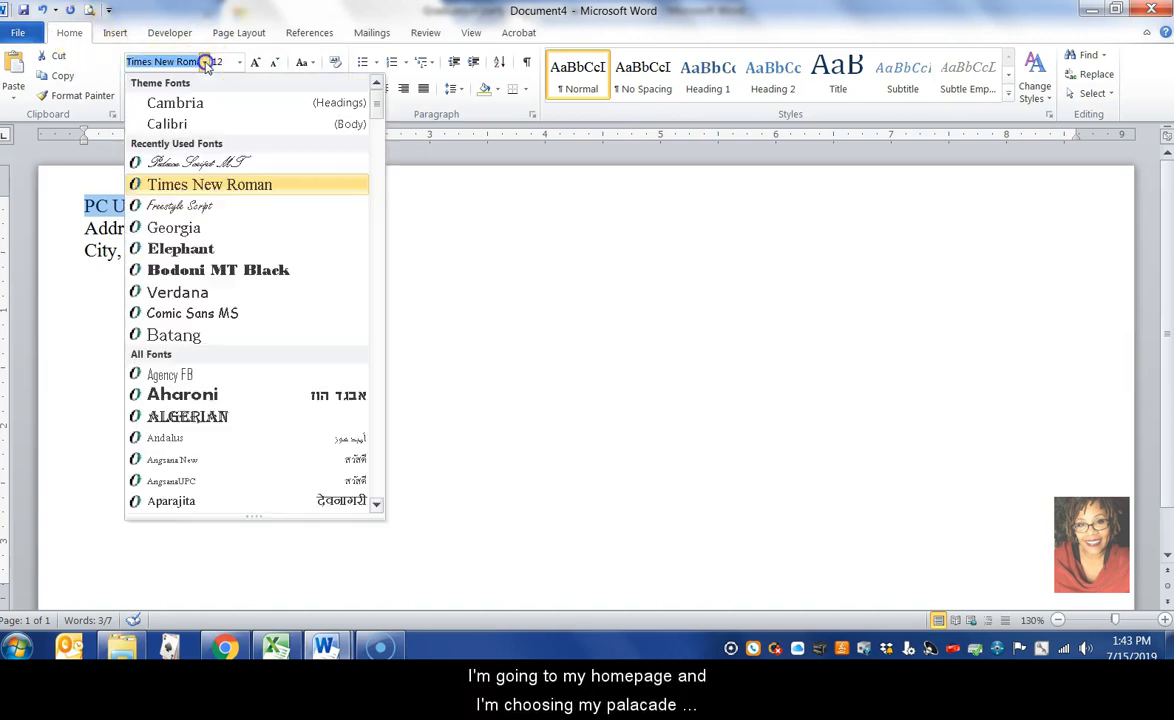
click(198, 168)
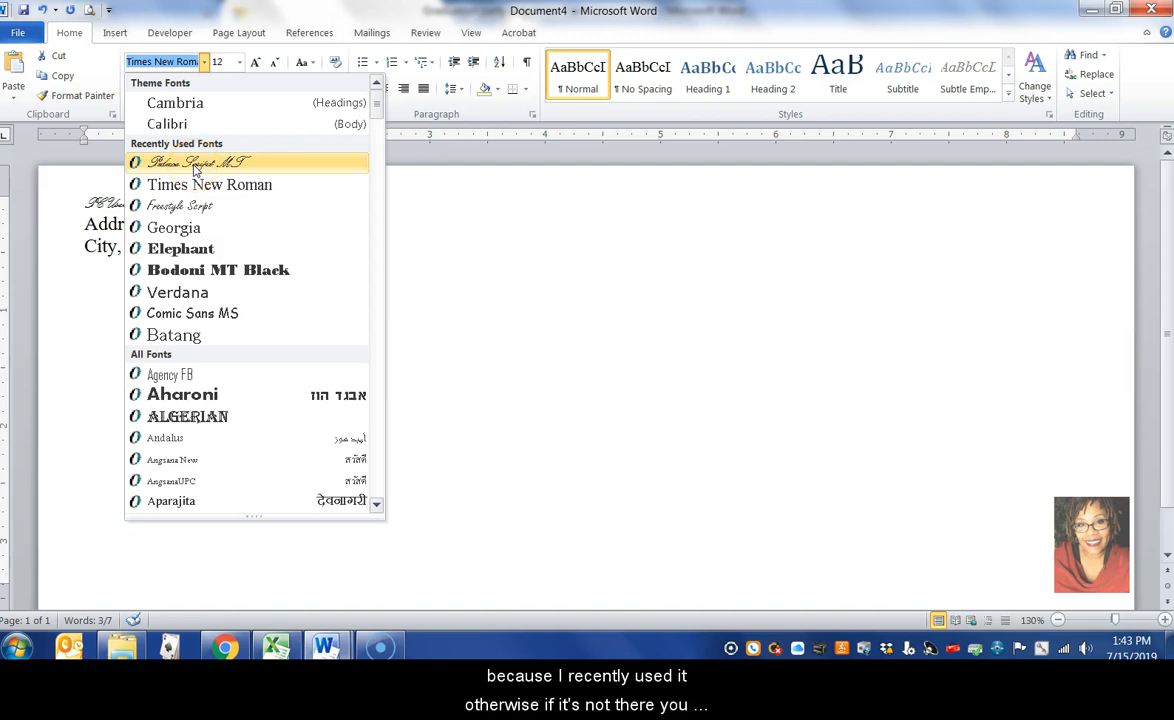
scroll(225, 355, down, 6)
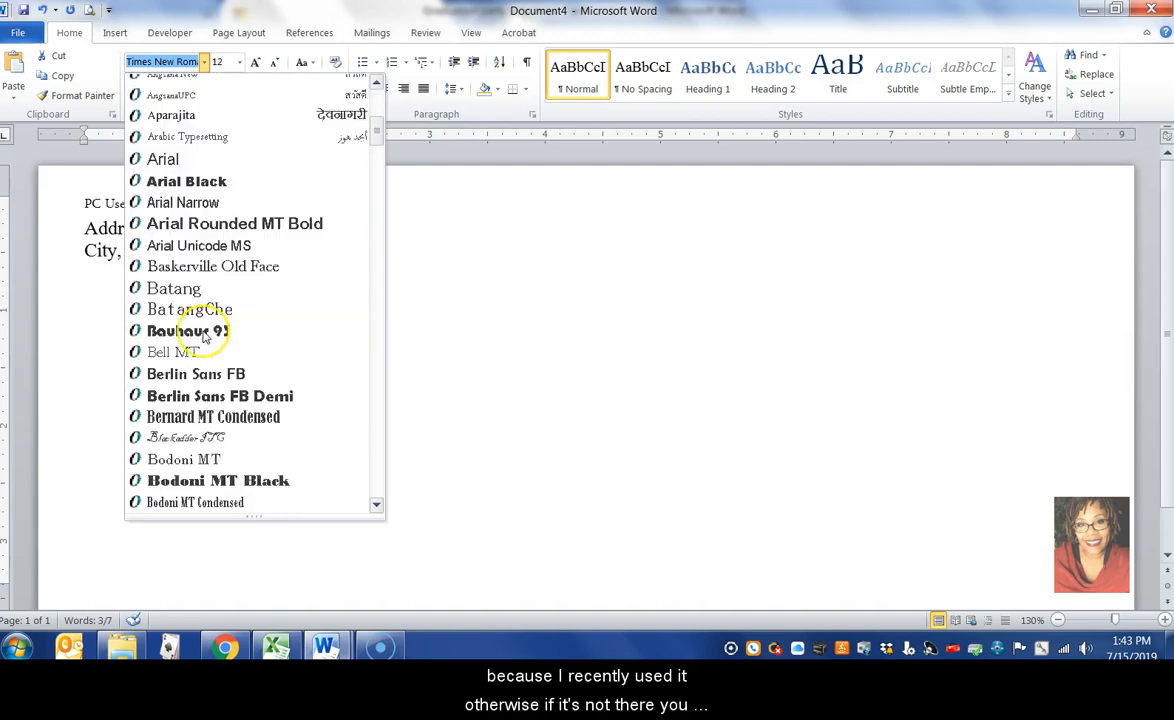
scroll(204, 338, down, 5)
scroll(214, 345, down, 2)
scroll(210, 388, down, 10)
scroll(210, 388, up, 20)
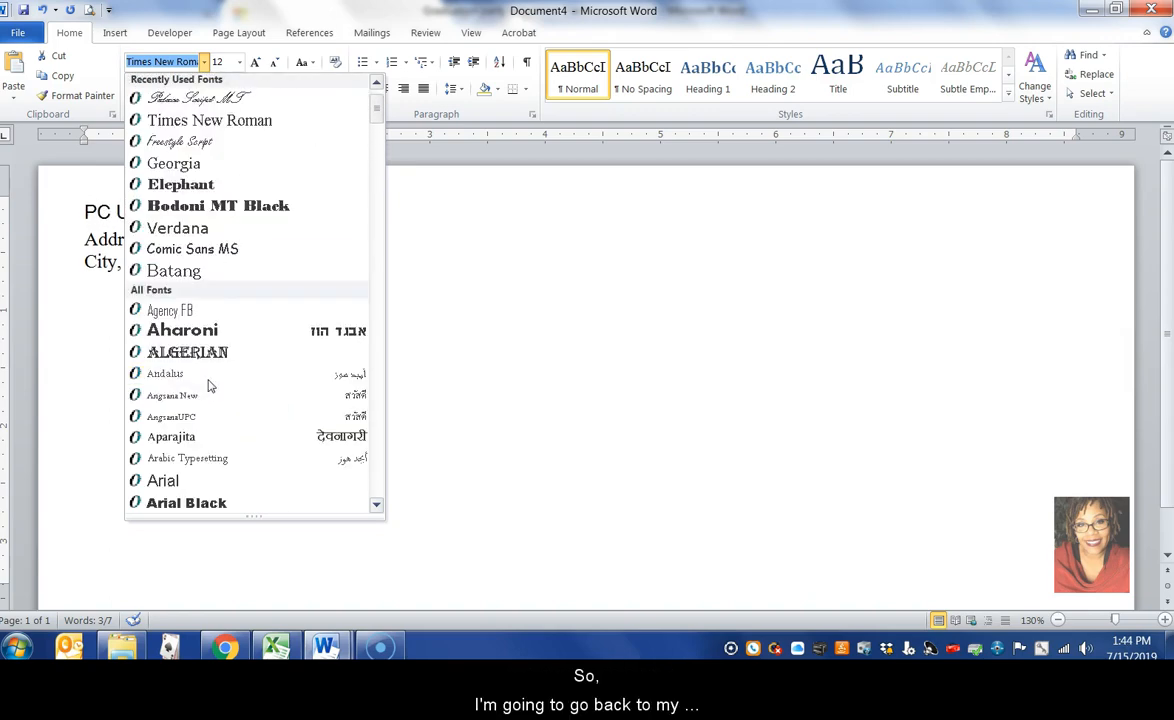
scroll(210, 386, up, 2)
click(212, 163)
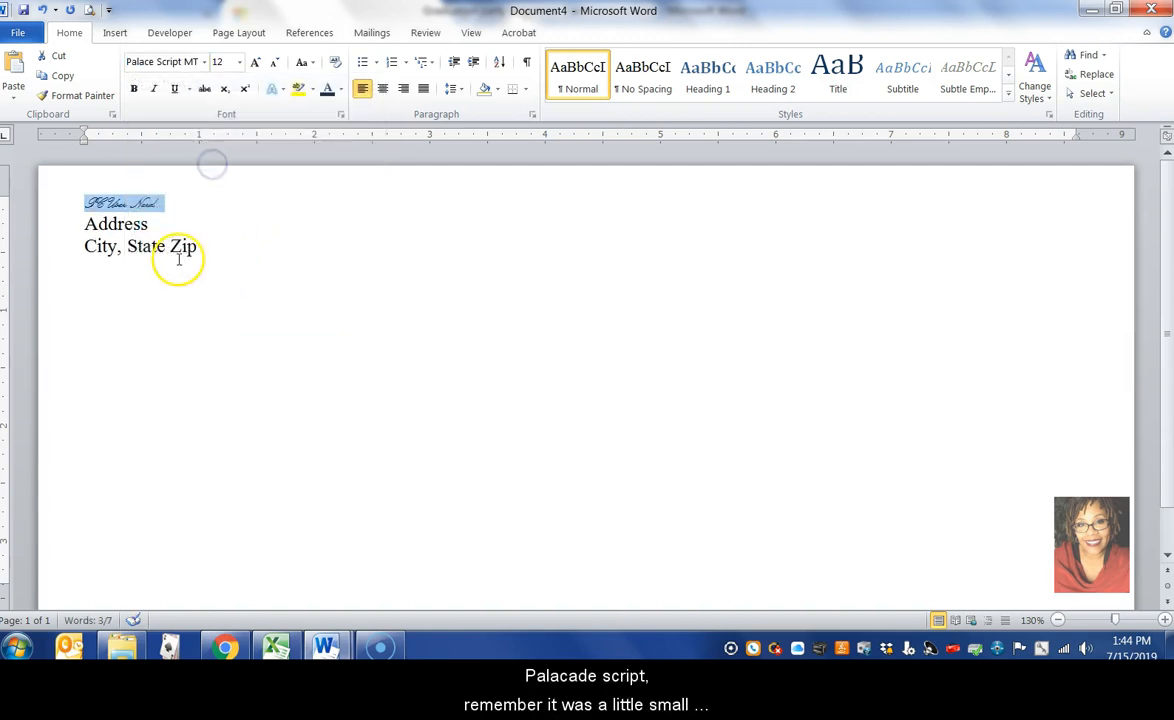
Step: Enlarge the PC User Nerd line to 28 pt and colour it dark blue
click(240, 64)
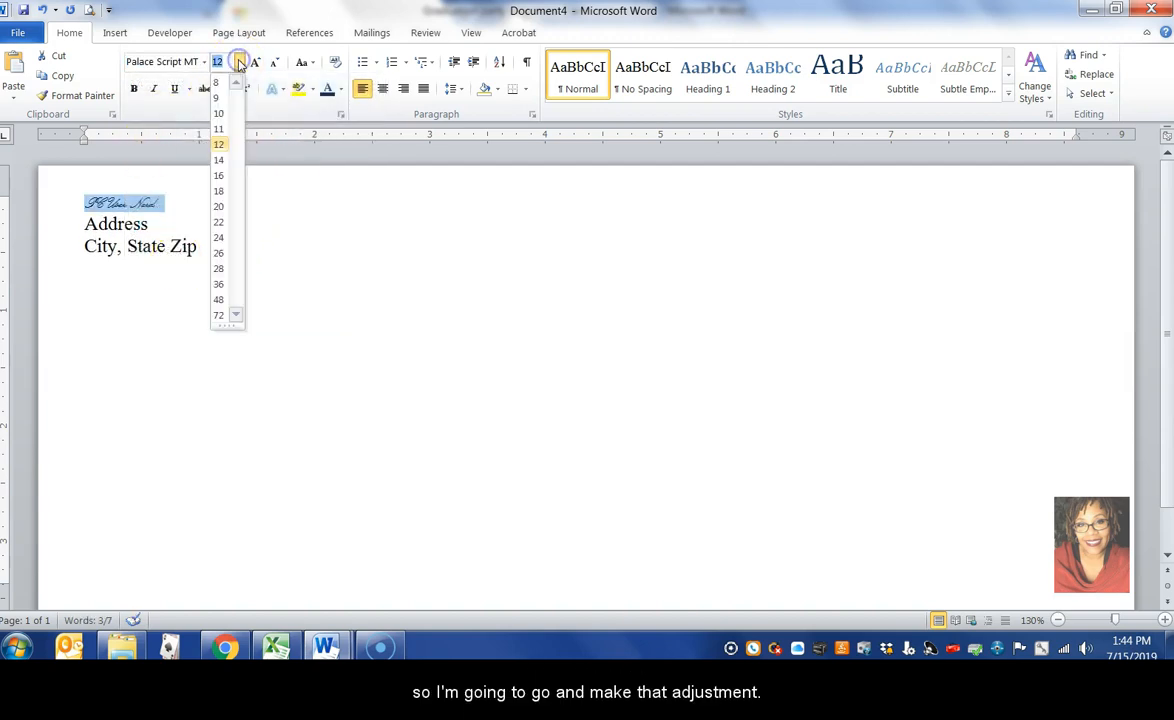
click(219, 268)
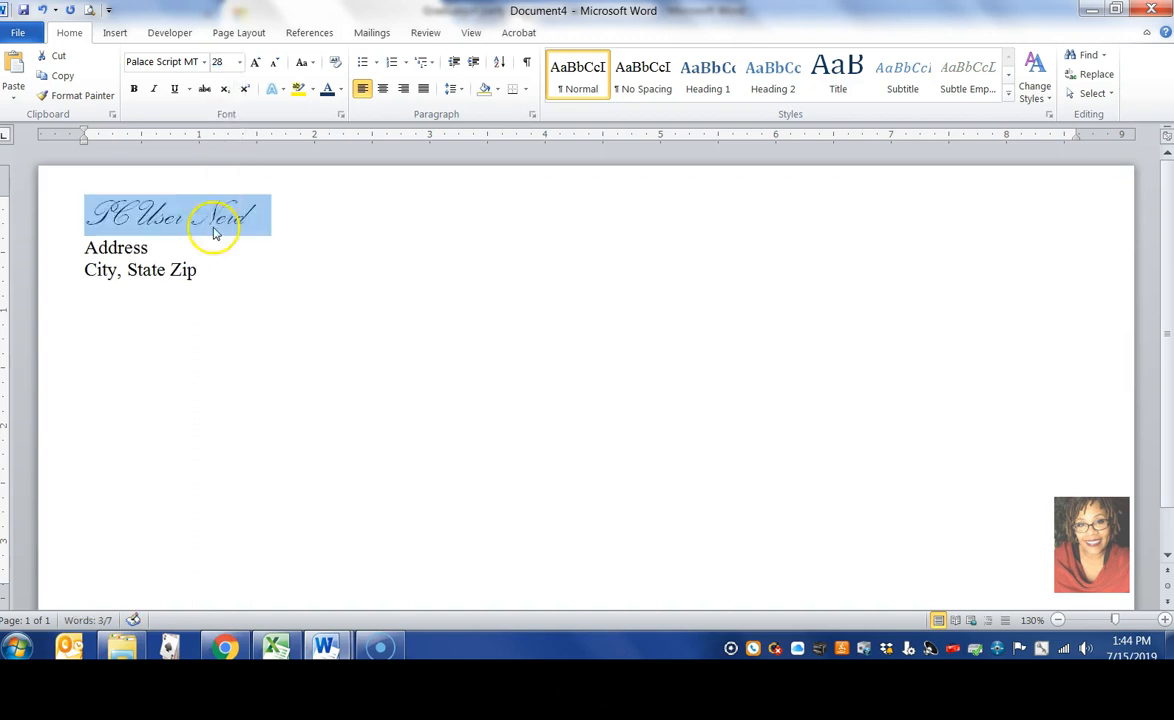
click(215, 194)
drag(262, 212, 88, 212)
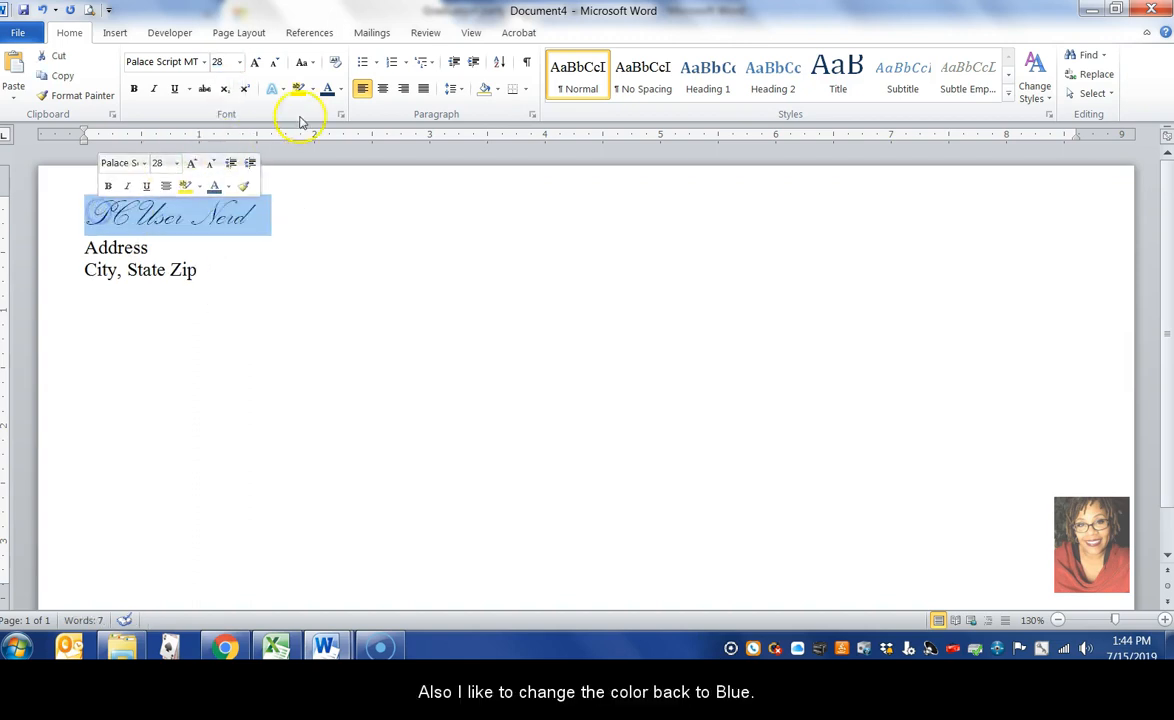
click(340, 89)
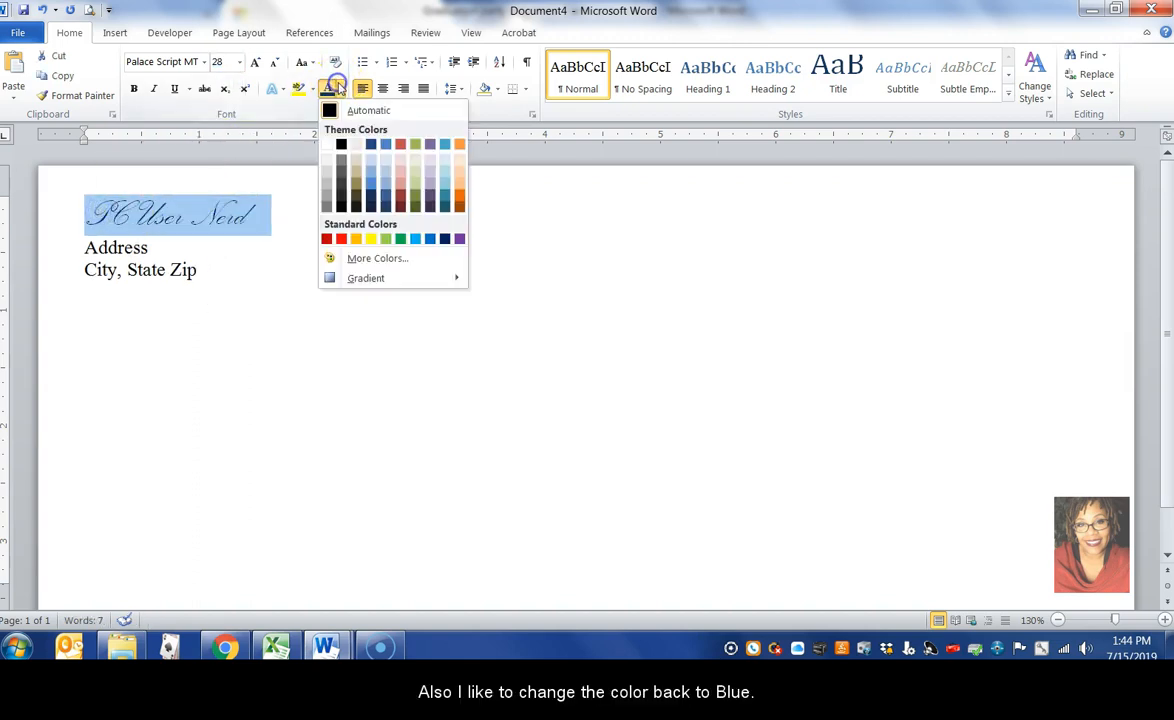
click(372, 201)
click(155, 269)
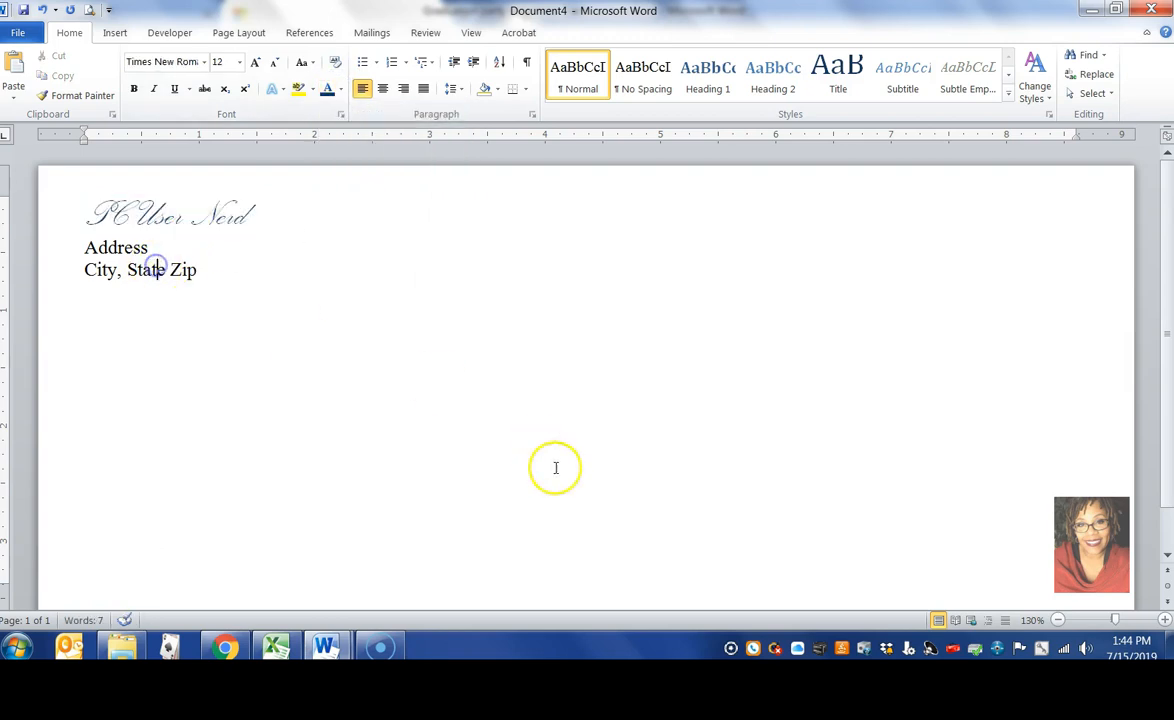
Step: Place the cursor in the delivery address frame and start the step-by-step mail merge wizard with Envelopes as the document type
click(478, 460)
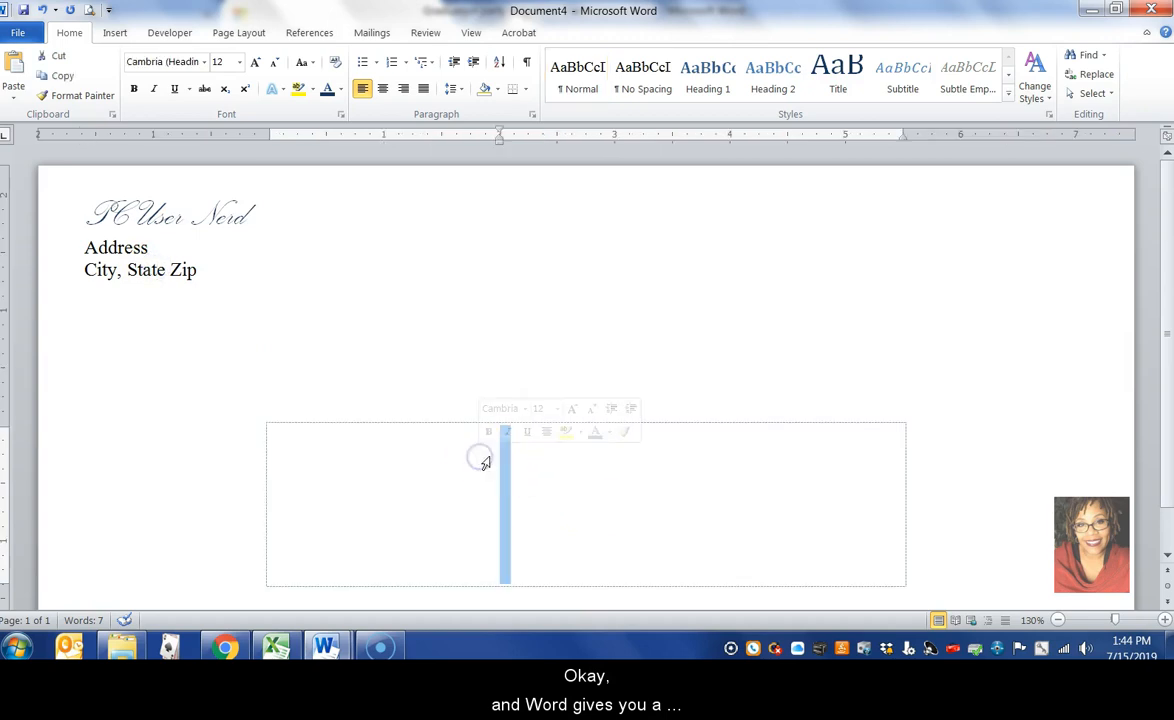
click(507, 455)
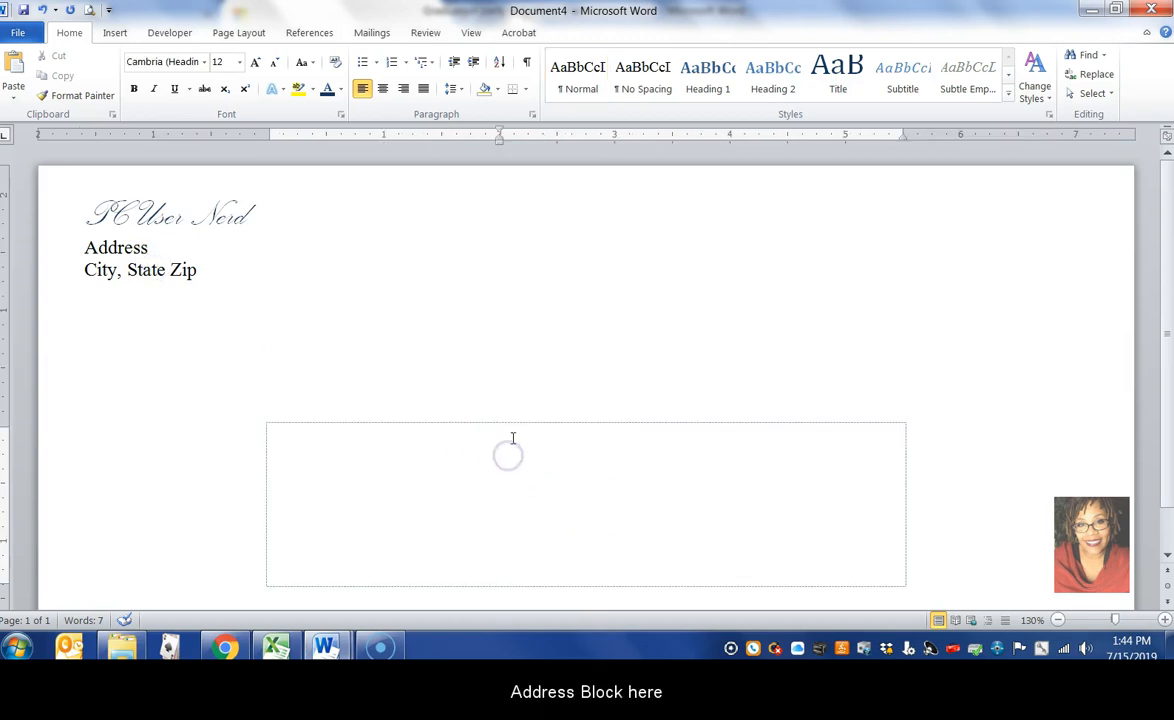
click(371, 33)
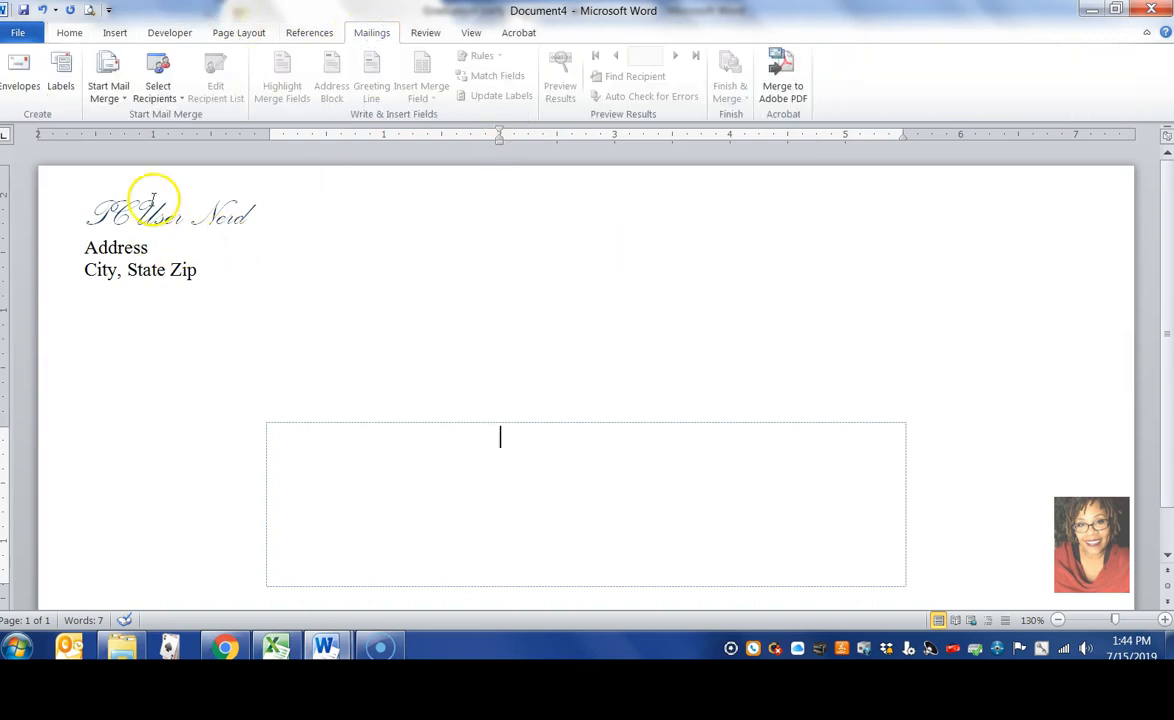
click(110, 90)
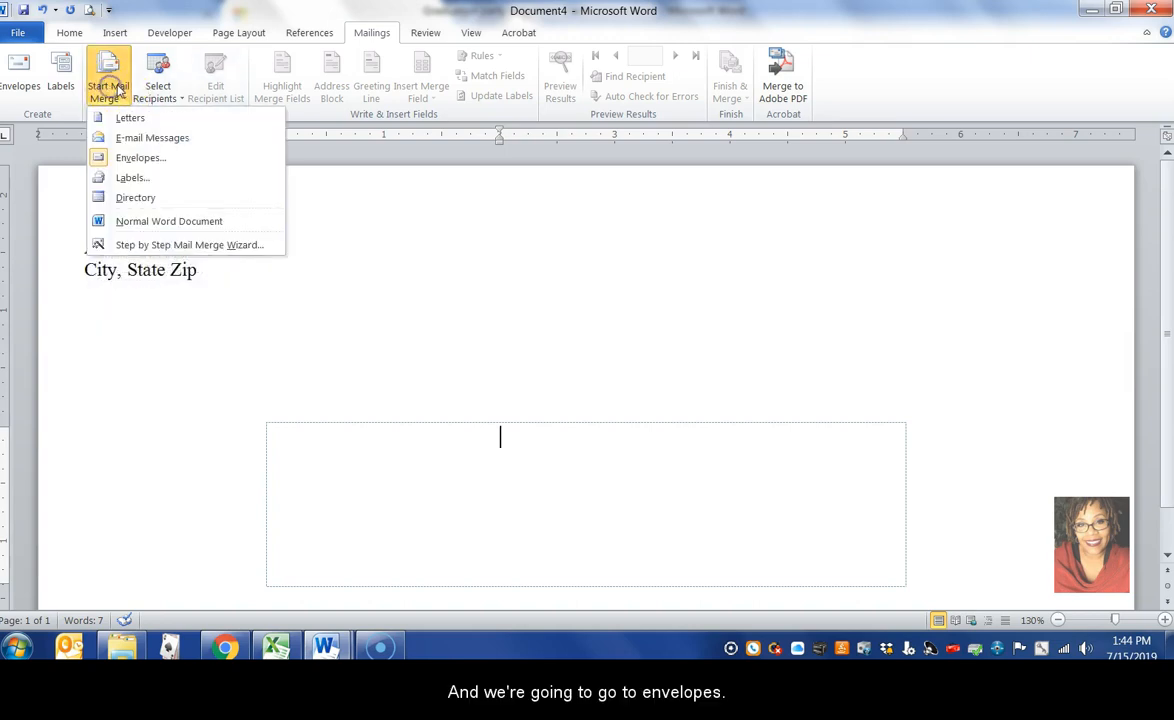
click(183, 245)
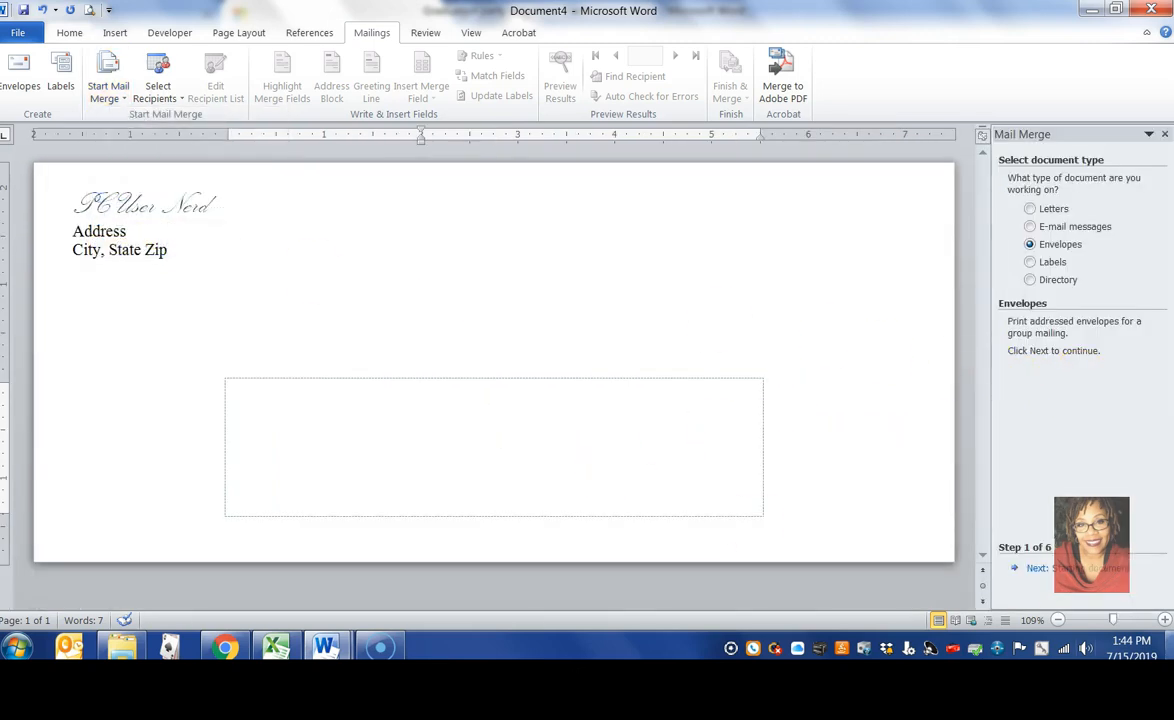
click(1108, 572)
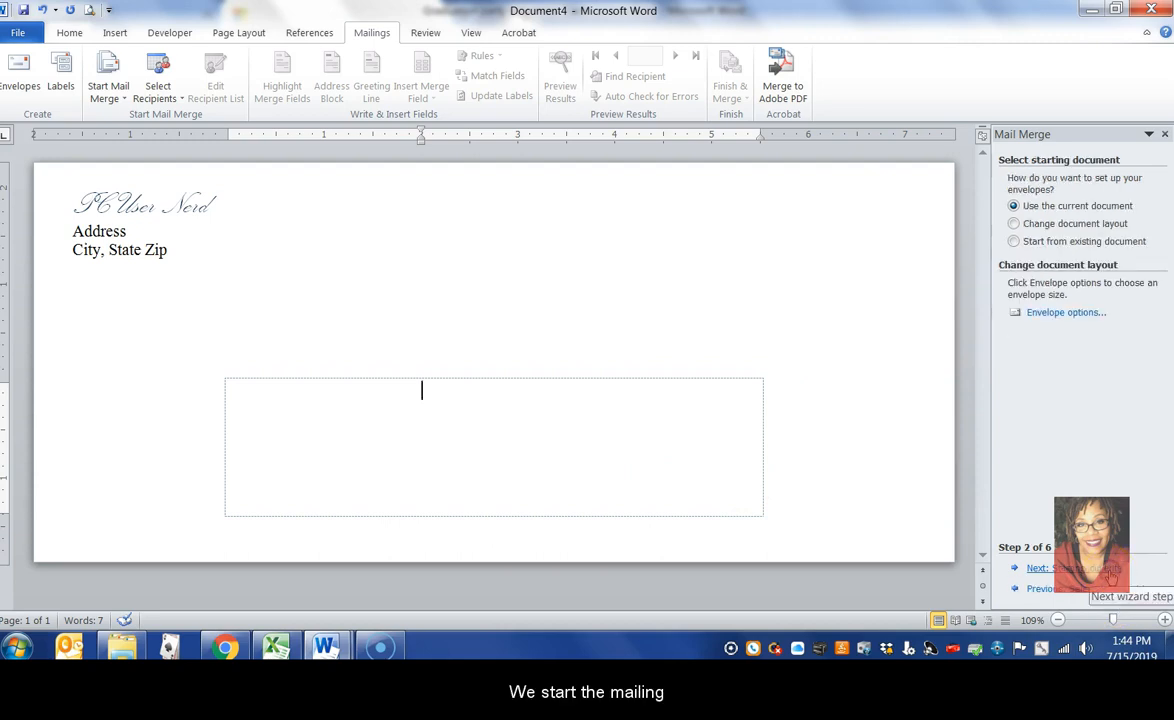
Step: Review the envelope size and printing options, and leave them without applying changes
click(1076, 315)
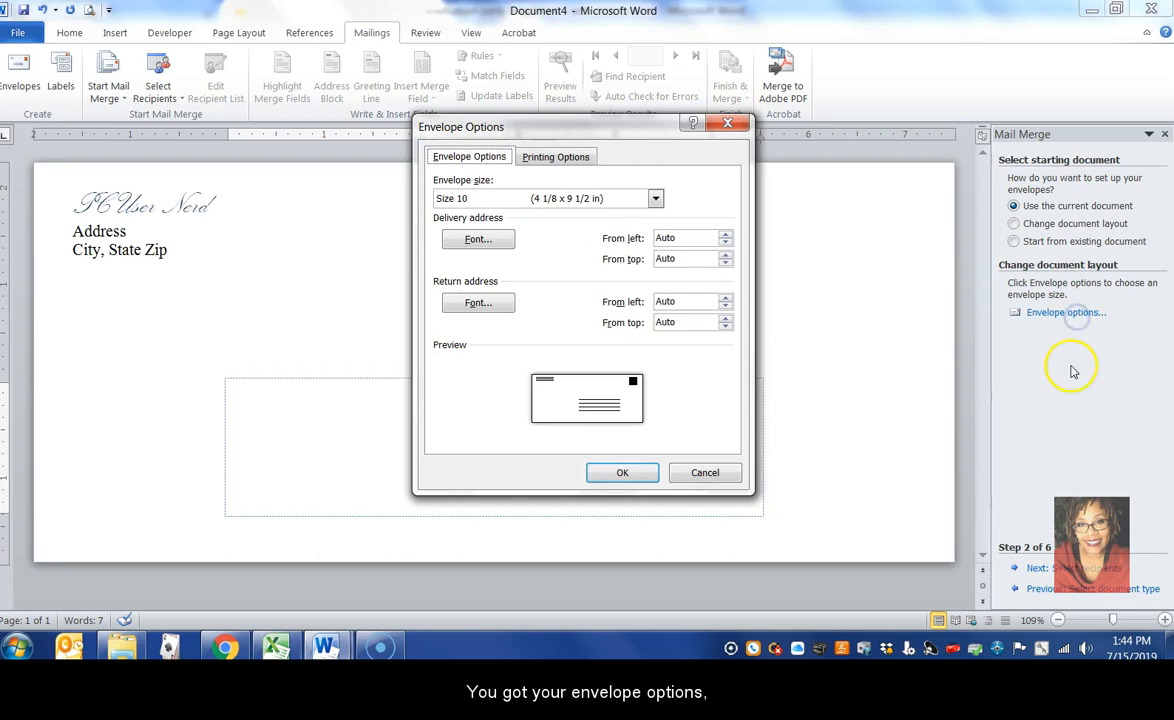
click(556, 157)
click(705, 474)
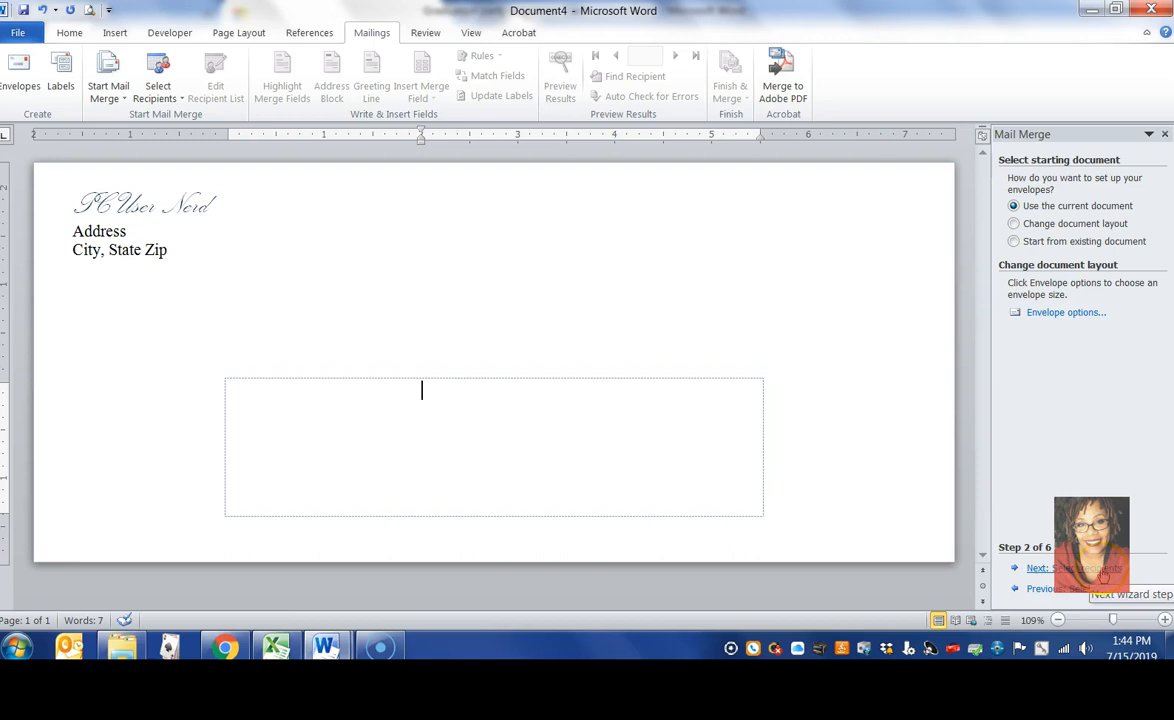
Step: Advance the wizard to recipient selection and browse for an existing list in the PC User Nerd Docs folder under Documents
click(1070, 568)
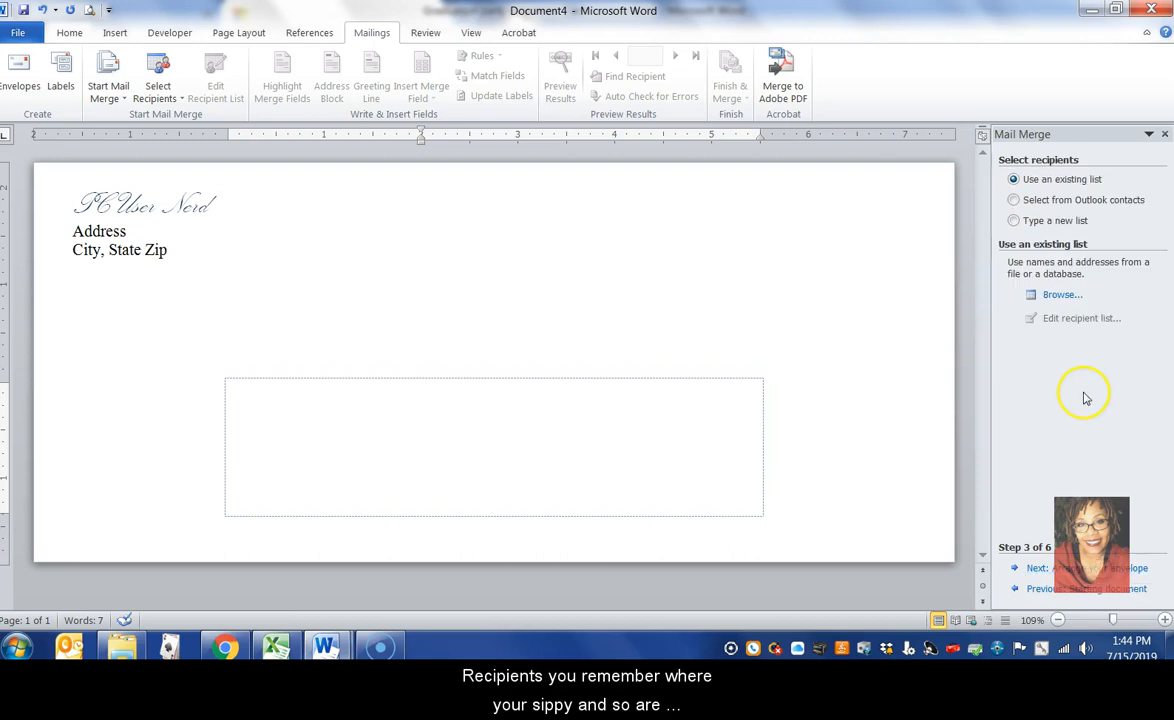
click(1062, 295)
drag(209, 180, 191, 244)
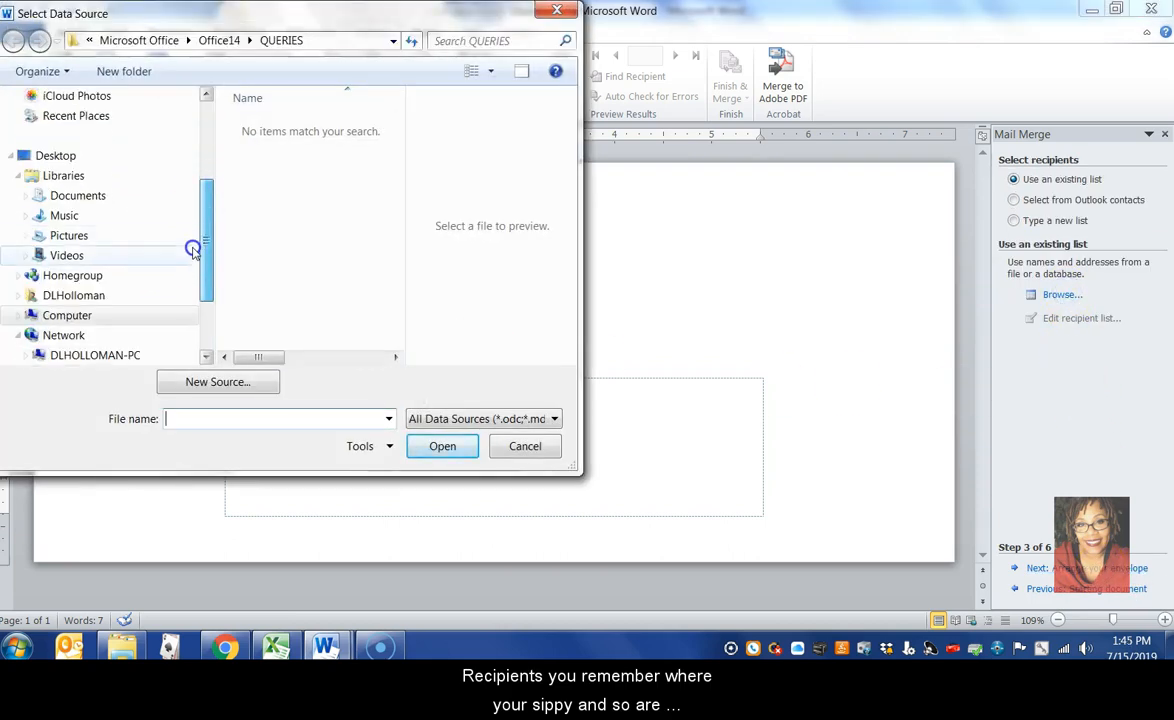
click(86, 196)
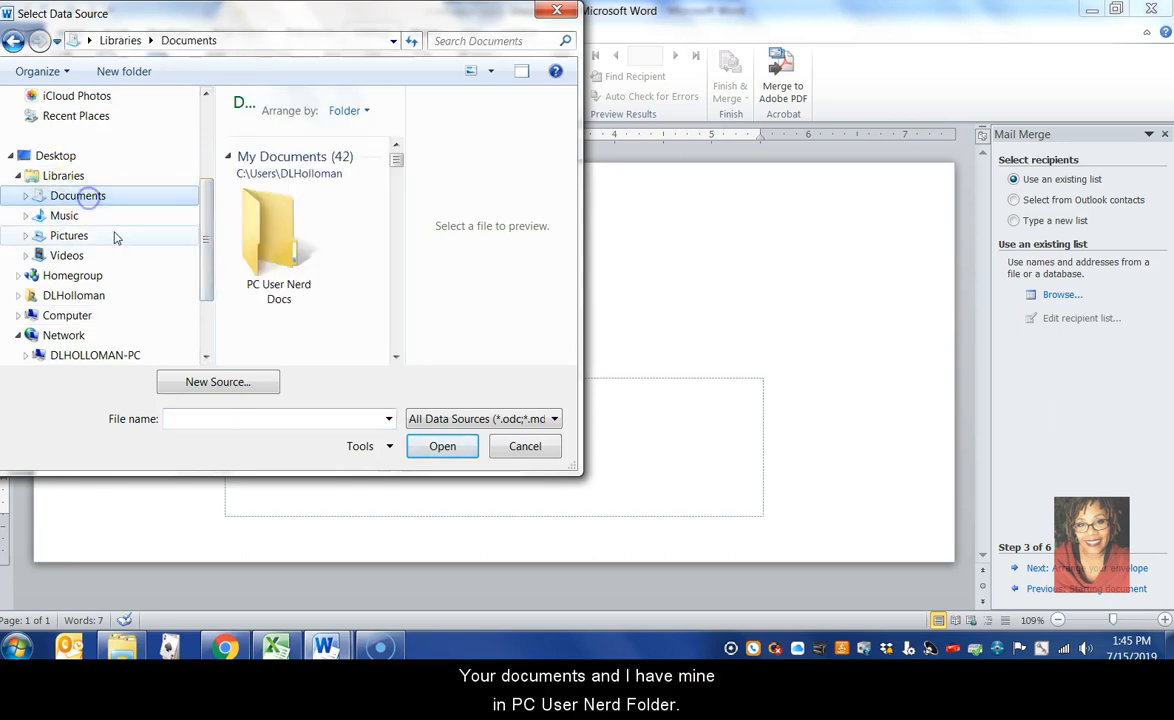
double_click(272, 240)
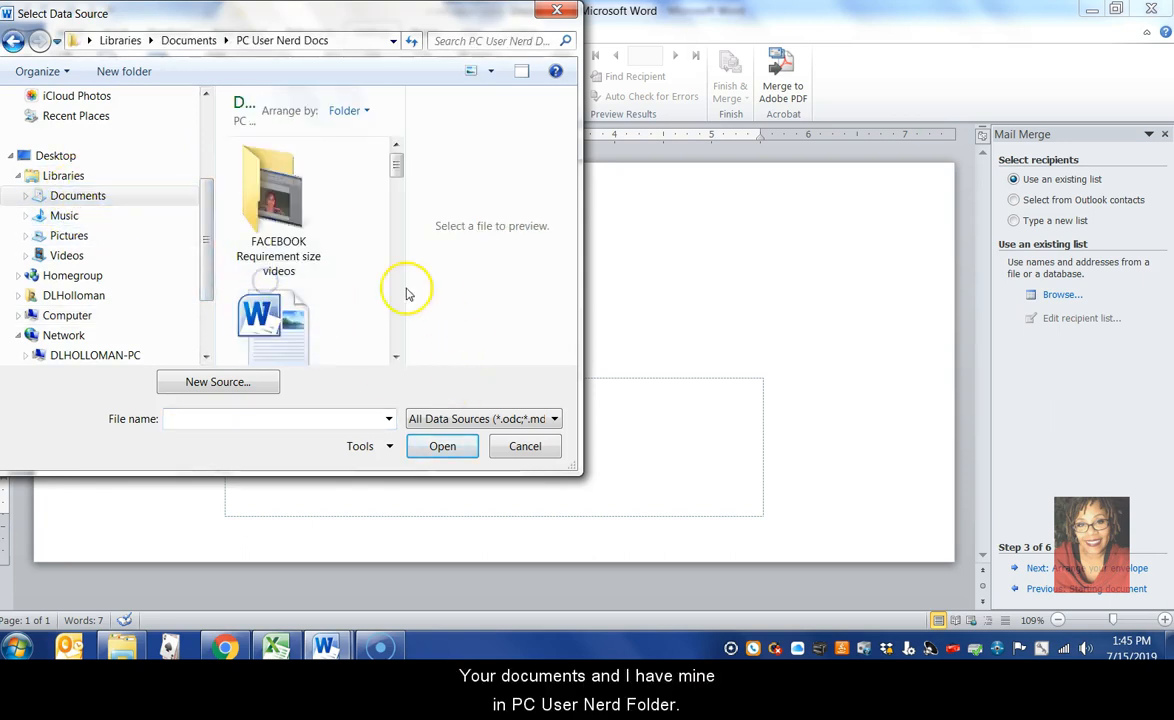
Step: Use Personal Address List 2.xlsx with its Sheet1$ table as the recipient data source
click(396, 357)
click(396, 357)
click(396, 357)
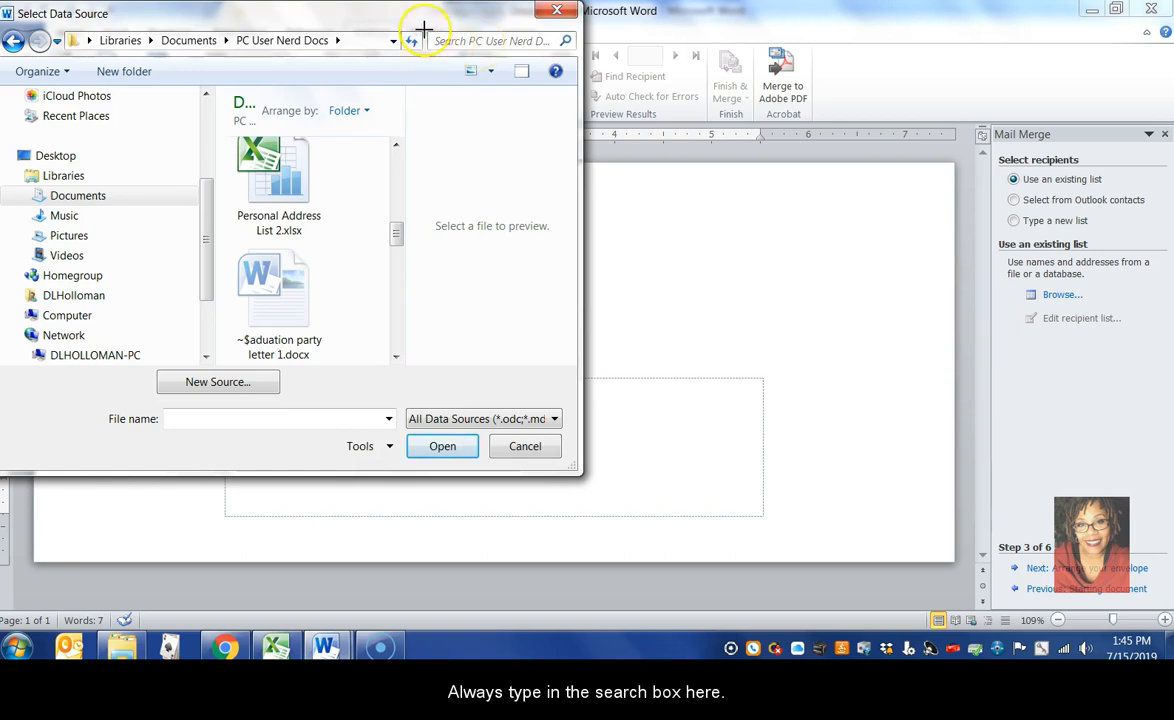
drag(455, 56, 569, 60)
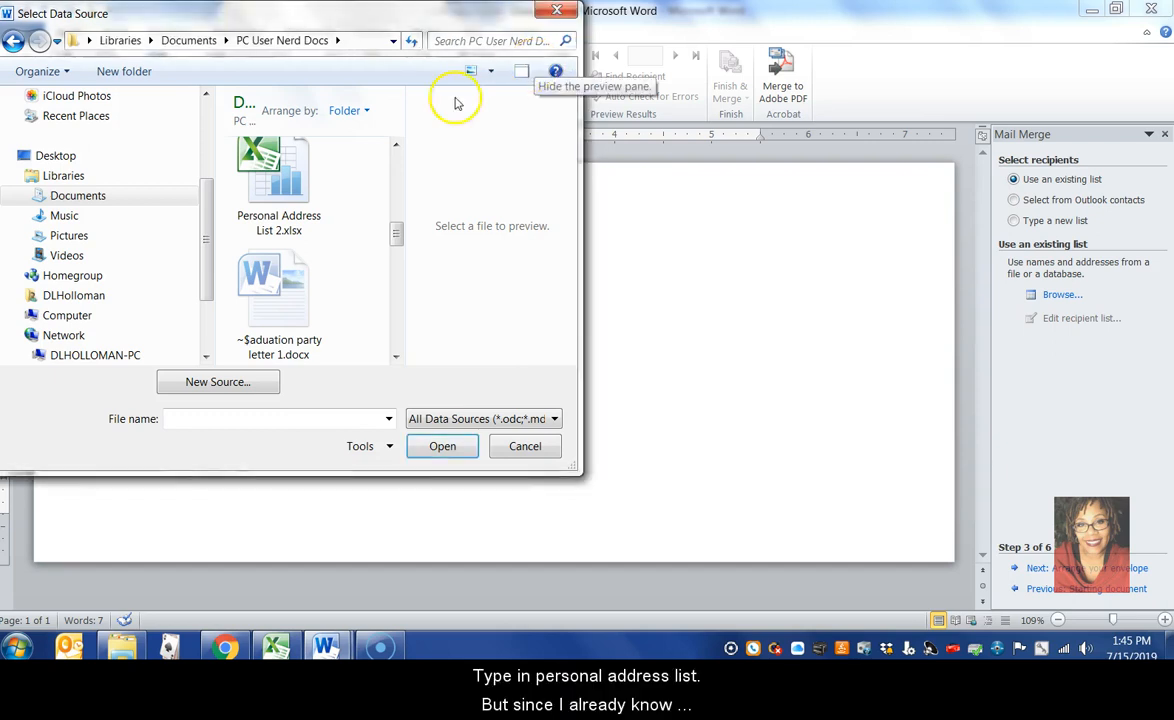
click(279, 220)
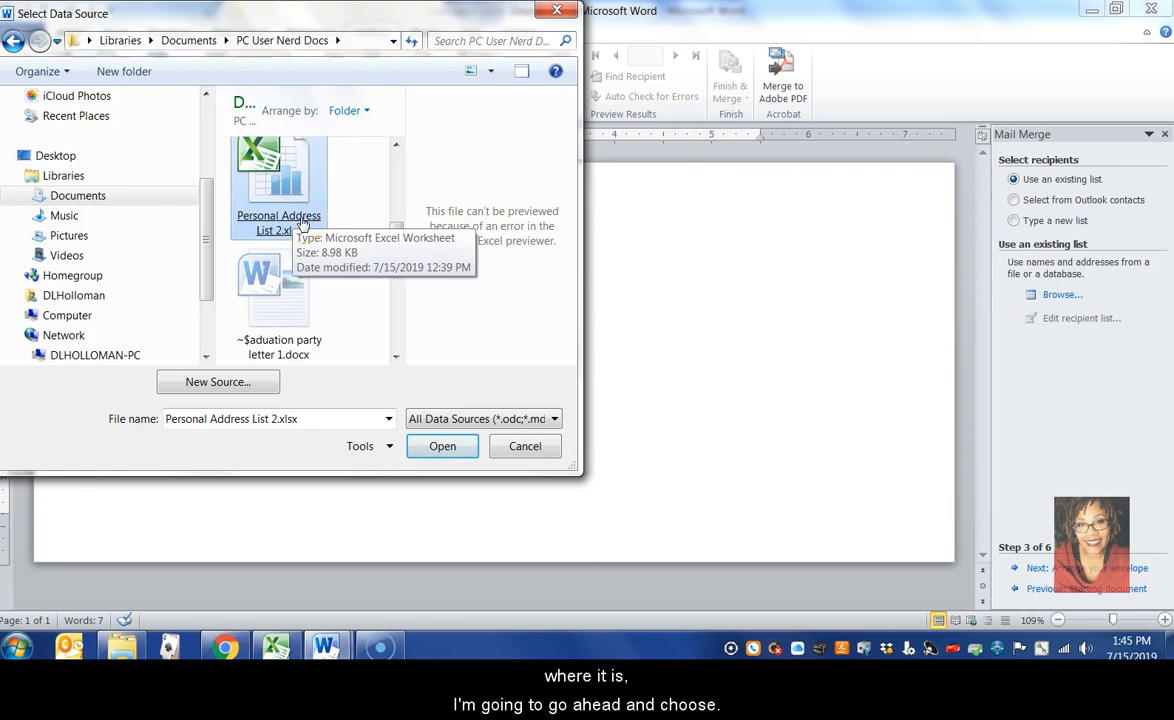
double_click(299, 222)
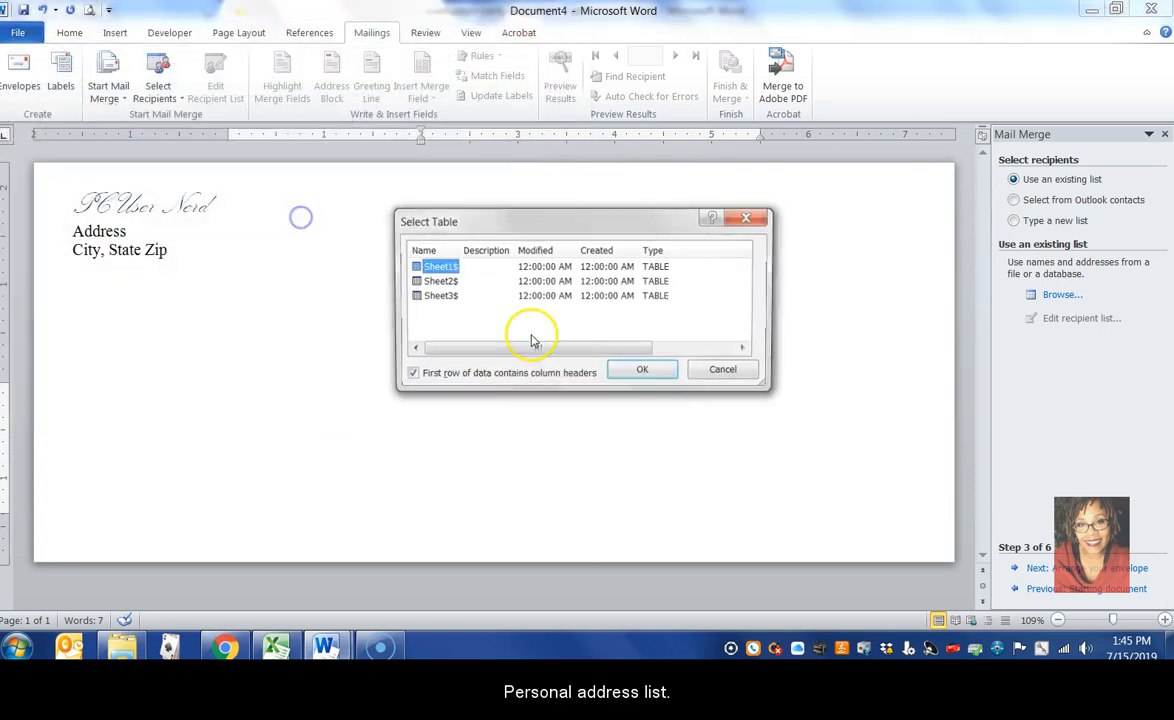
double_click(428, 266)
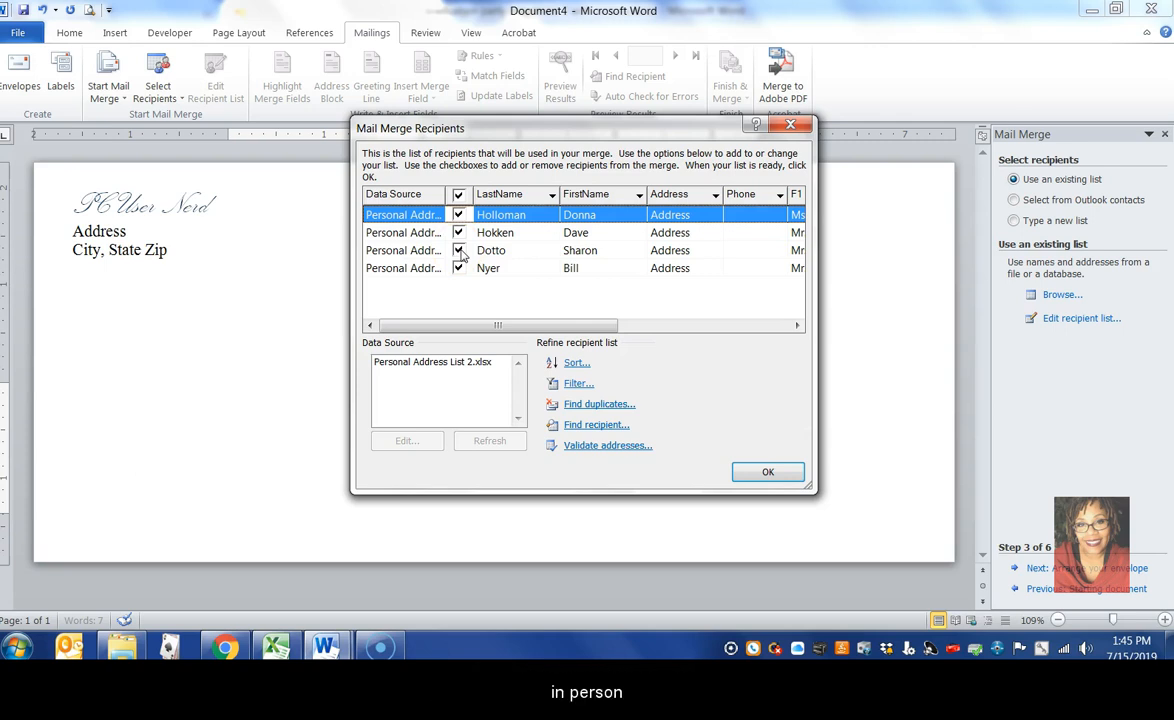
Step: Review the columns of the recipient list and accept it with all recipients included
click(459, 251)
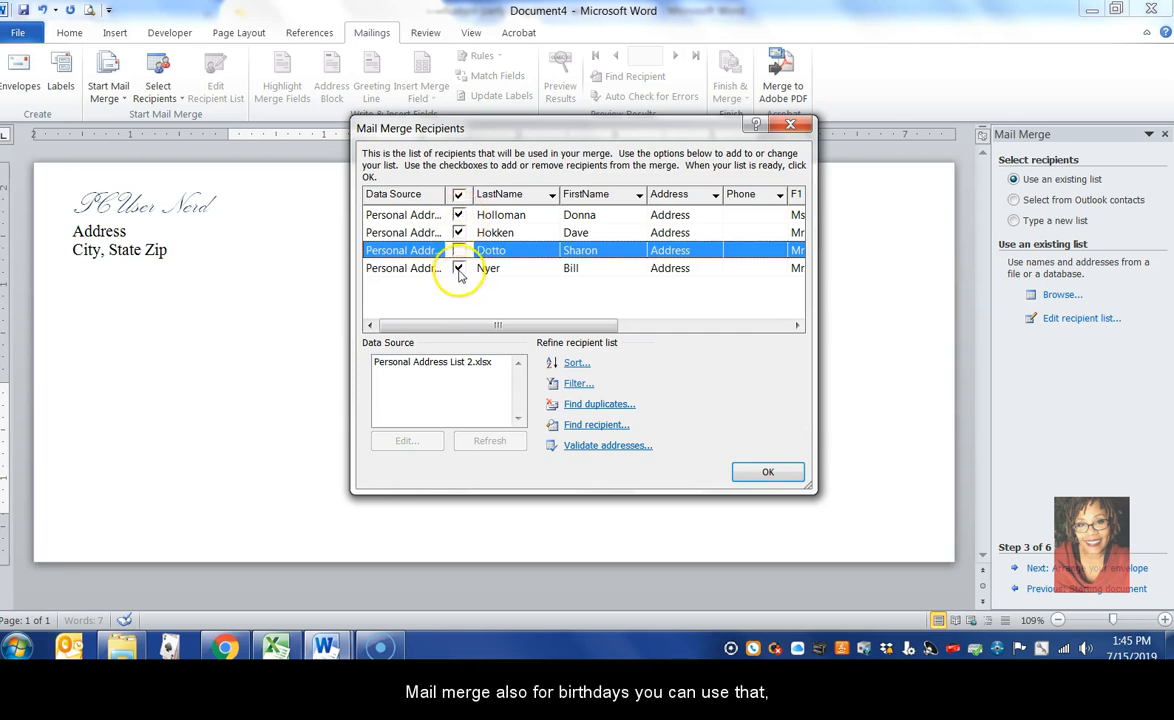
drag(524, 327, 689, 328)
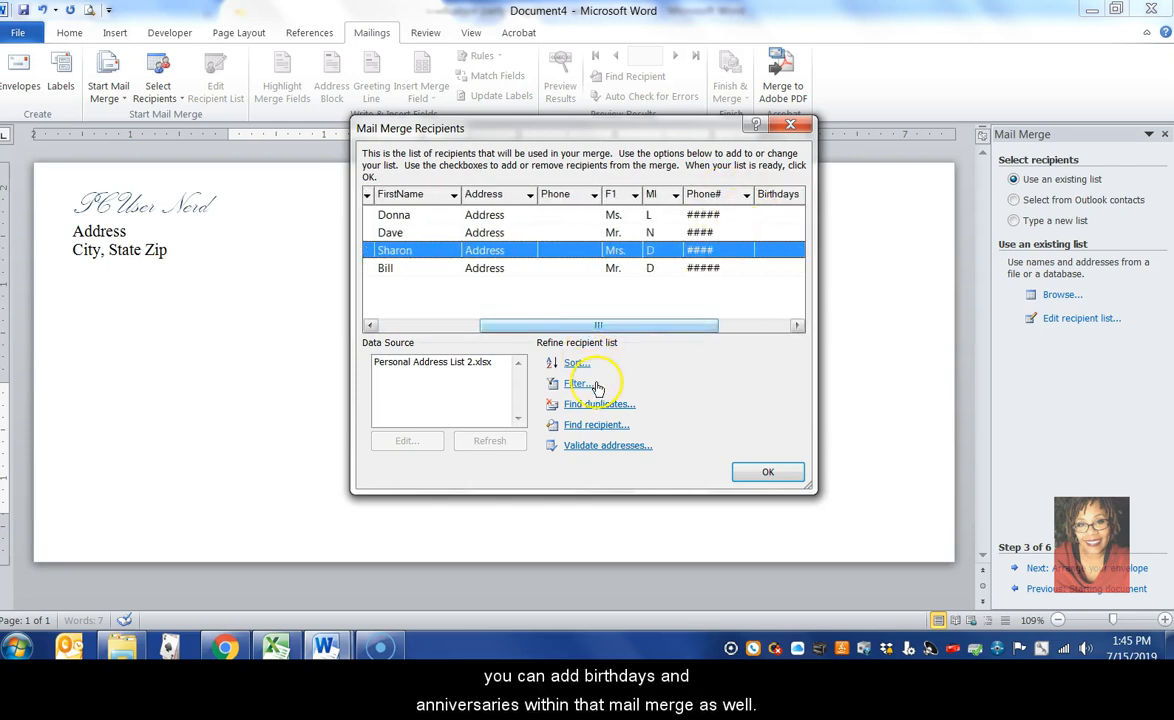
drag(612, 328, 478, 326)
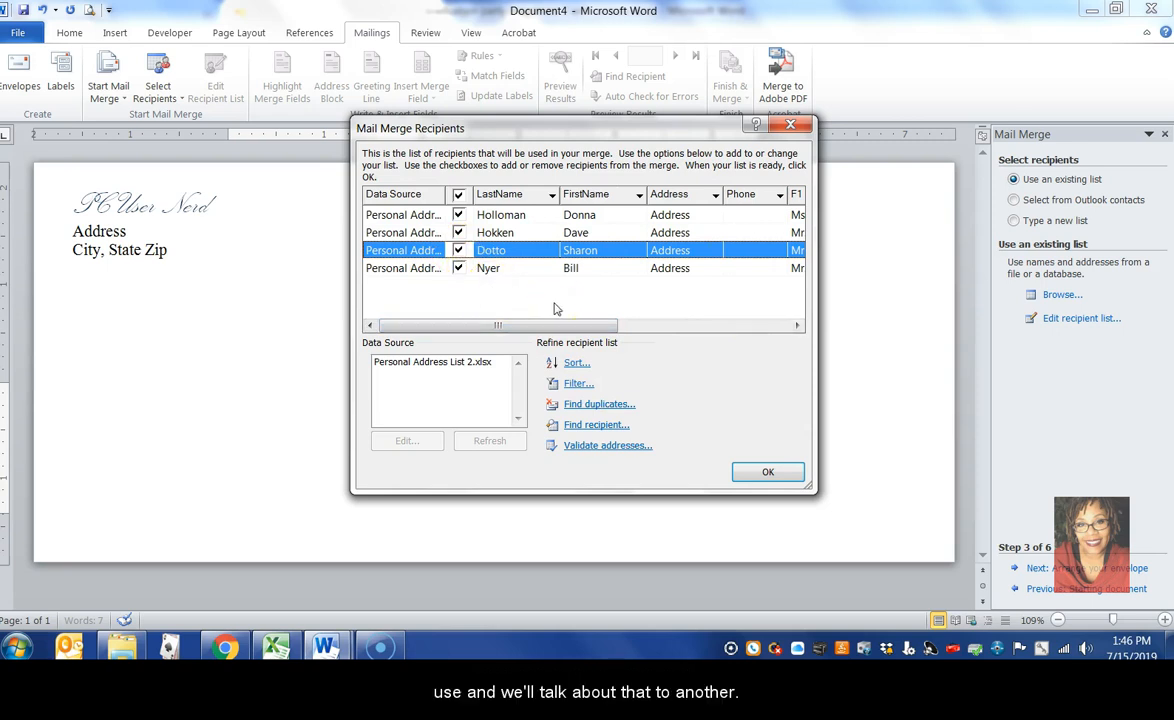
click(768, 474)
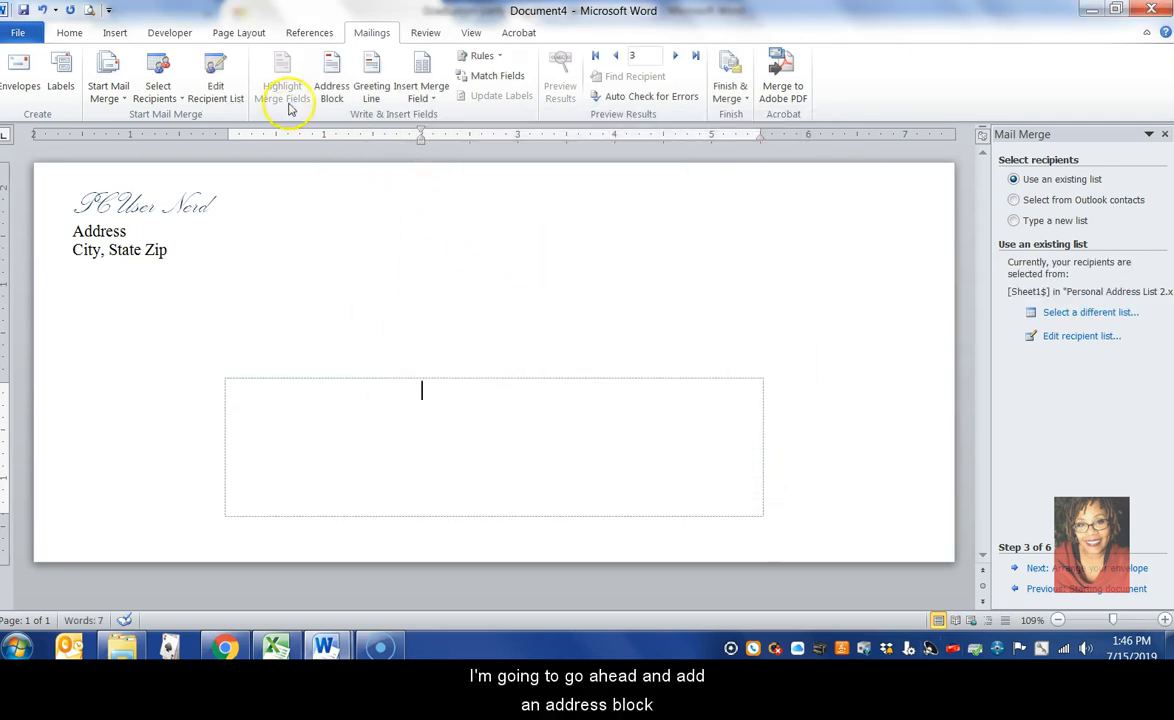
Step: Insert an address block in the Josh Randall Jr. name format in the delivery address frame, previewing the recipients beforehand
click(333, 88)
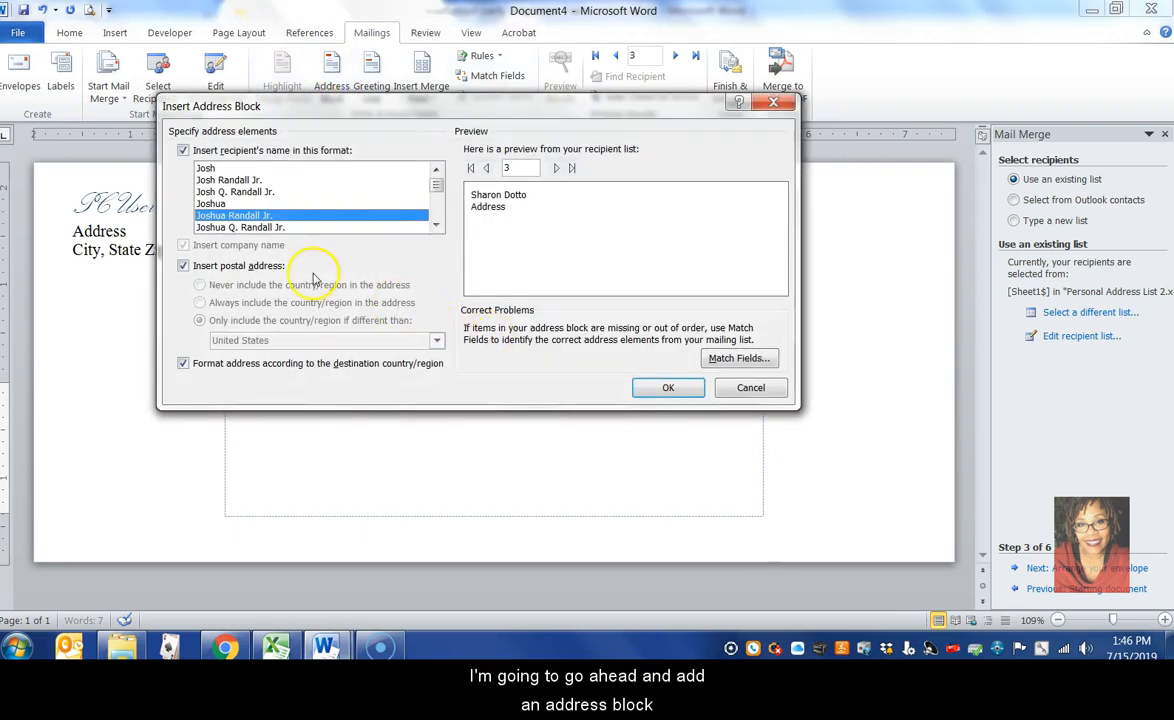
click(240, 181)
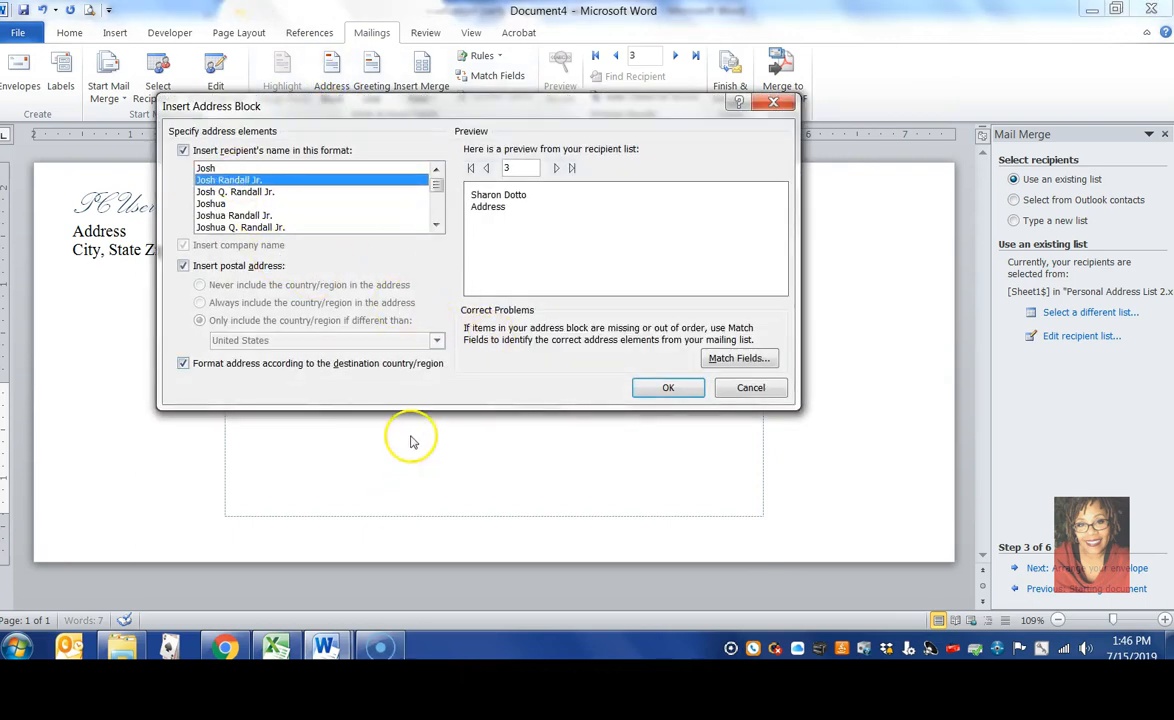
click(486, 168)
click(558, 168)
click(558, 168)
click(558, 168)
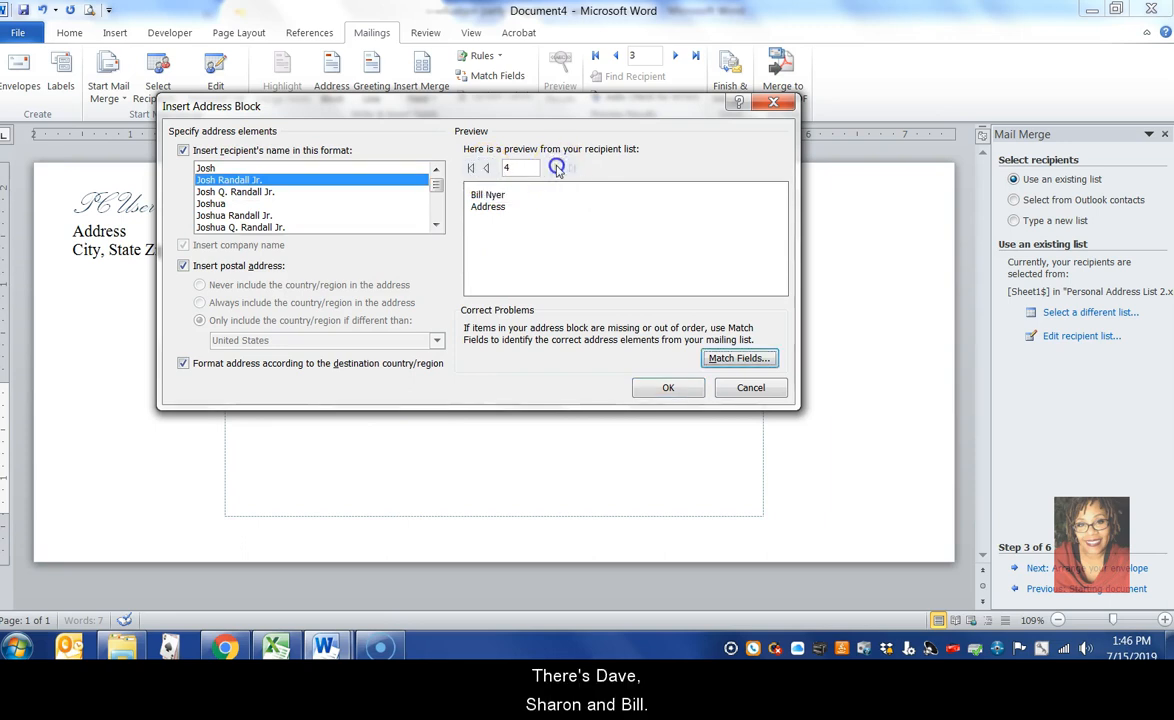
click(674, 390)
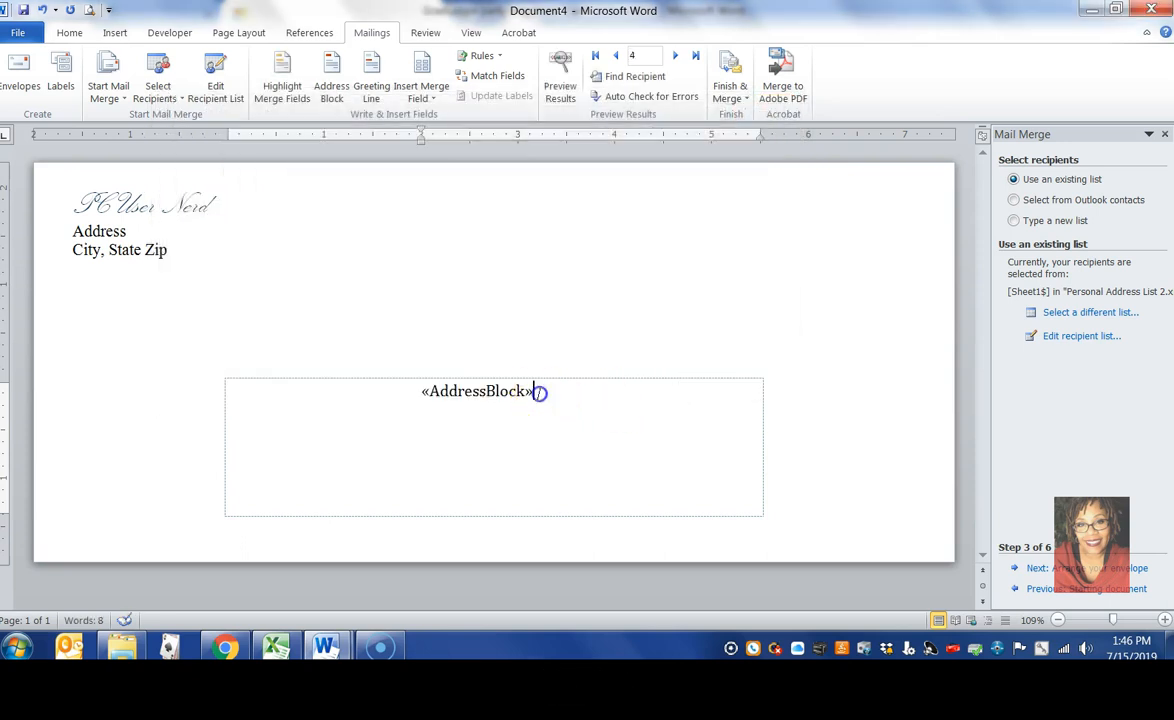
drag(539, 392, 406, 385)
click(331, 72)
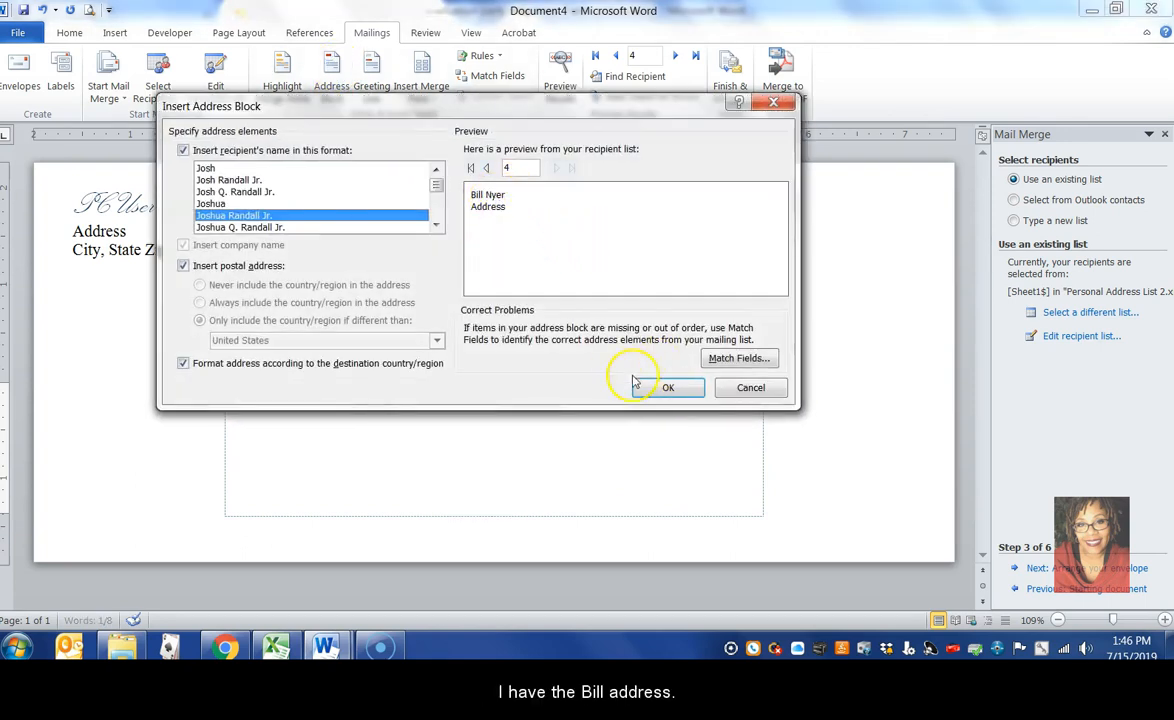
click(662, 387)
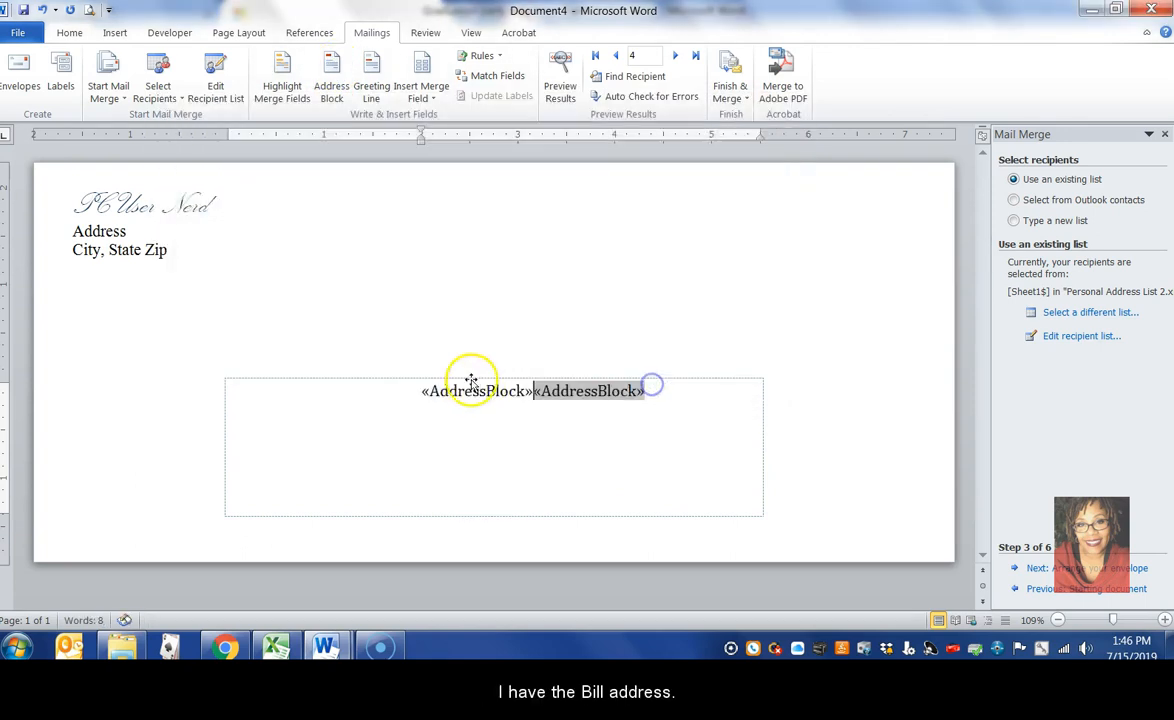
double_click(556, 392)
key(Delete)
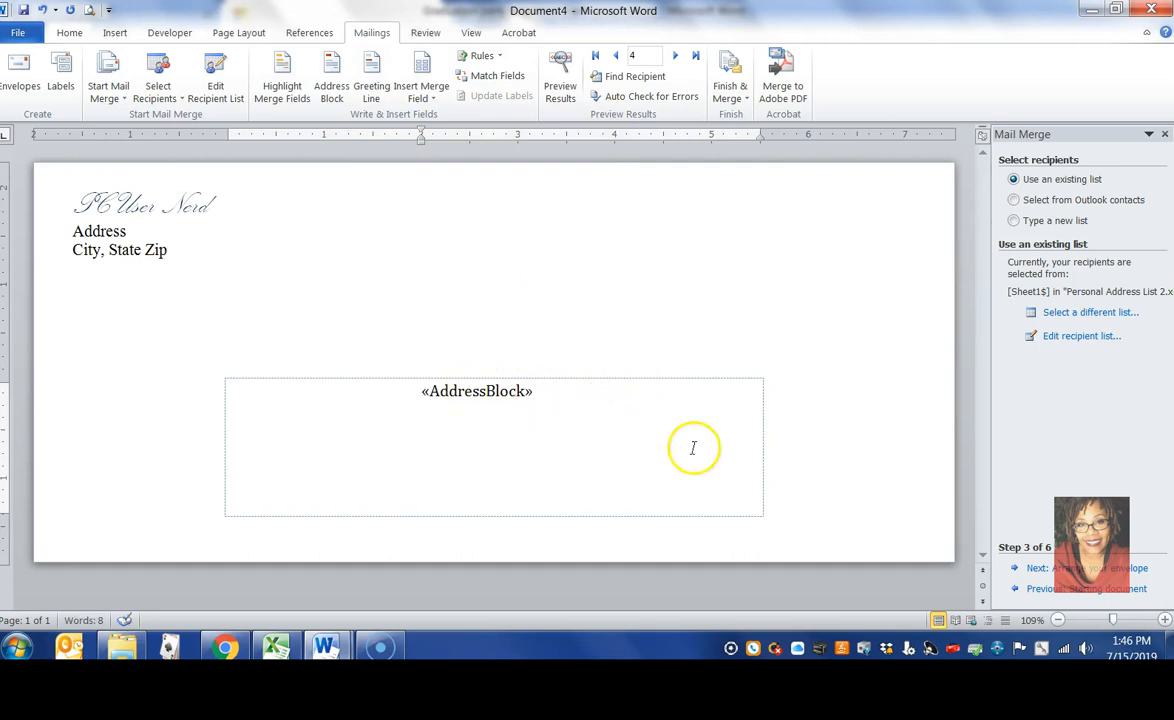
Step: Advance the wizard to the envelope preview and review the recipient list, keeping all recipients selected
click(1105, 568)
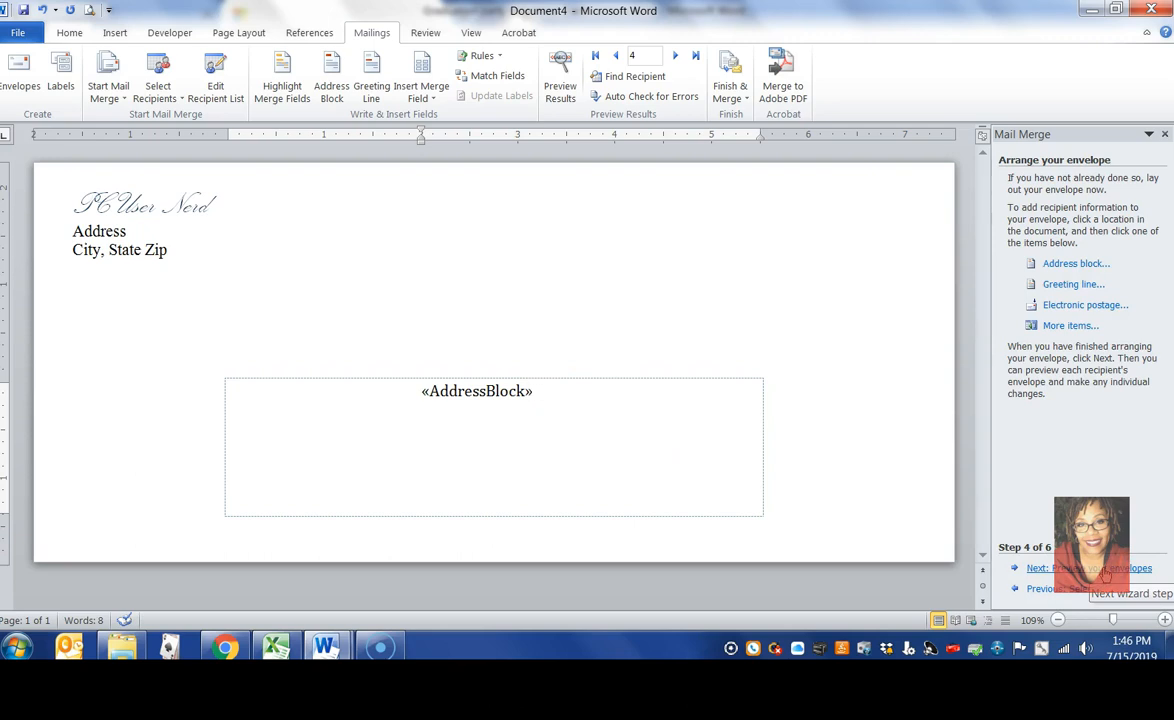
click(1105, 570)
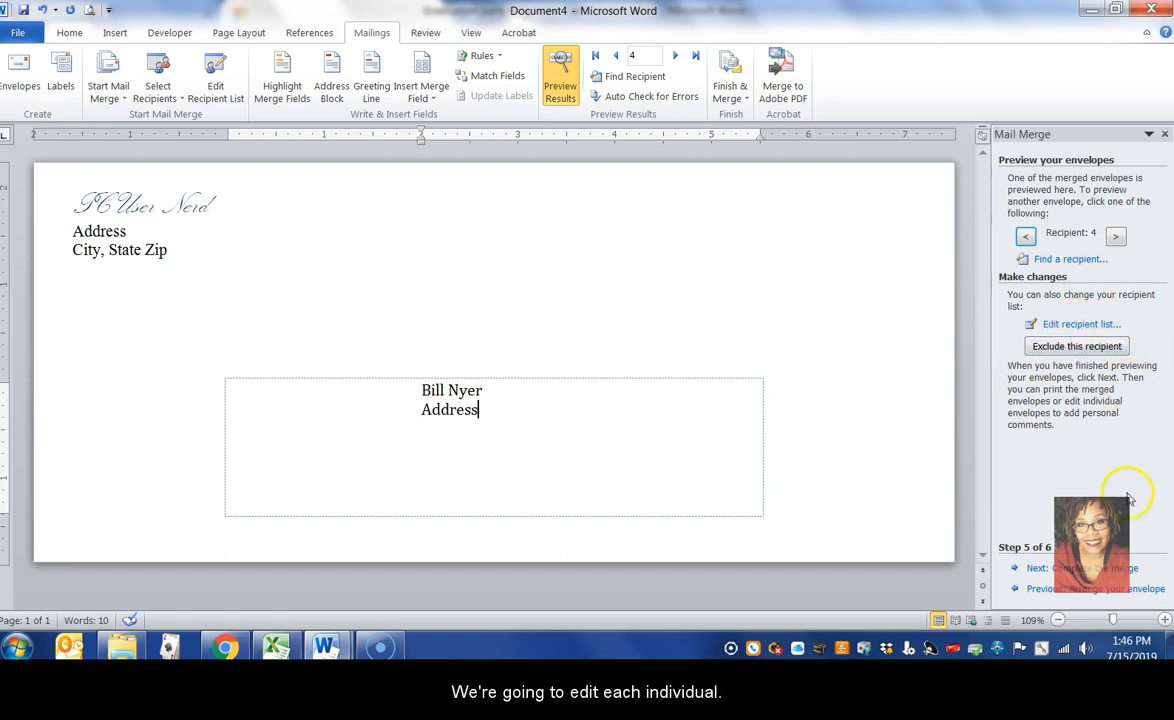
click(1035, 323)
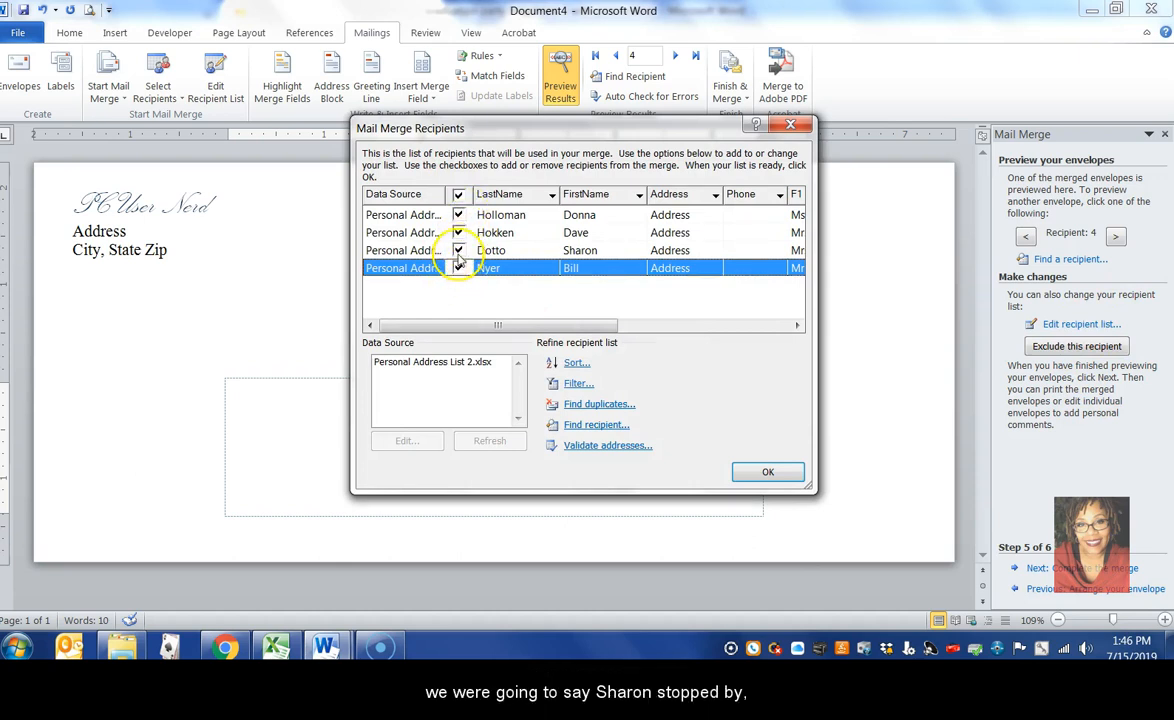
click(766, 477)
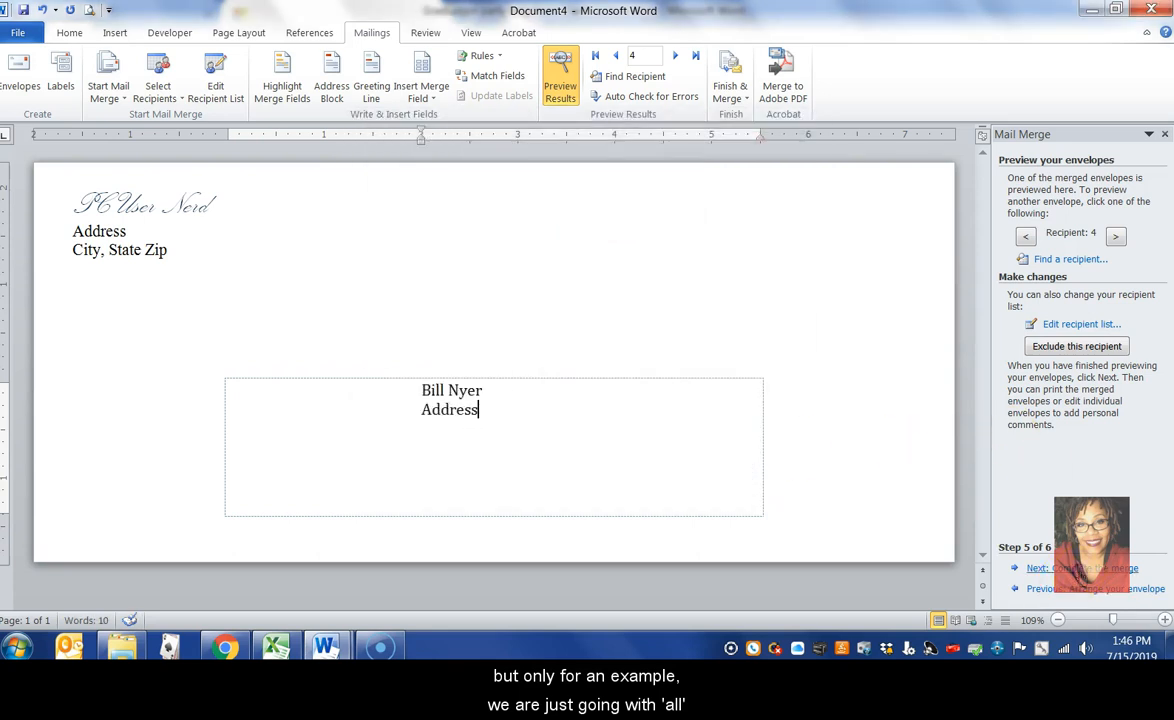
Step: Complete the merge by generating individual envelopes for all records in a new document
click(1045, 568)
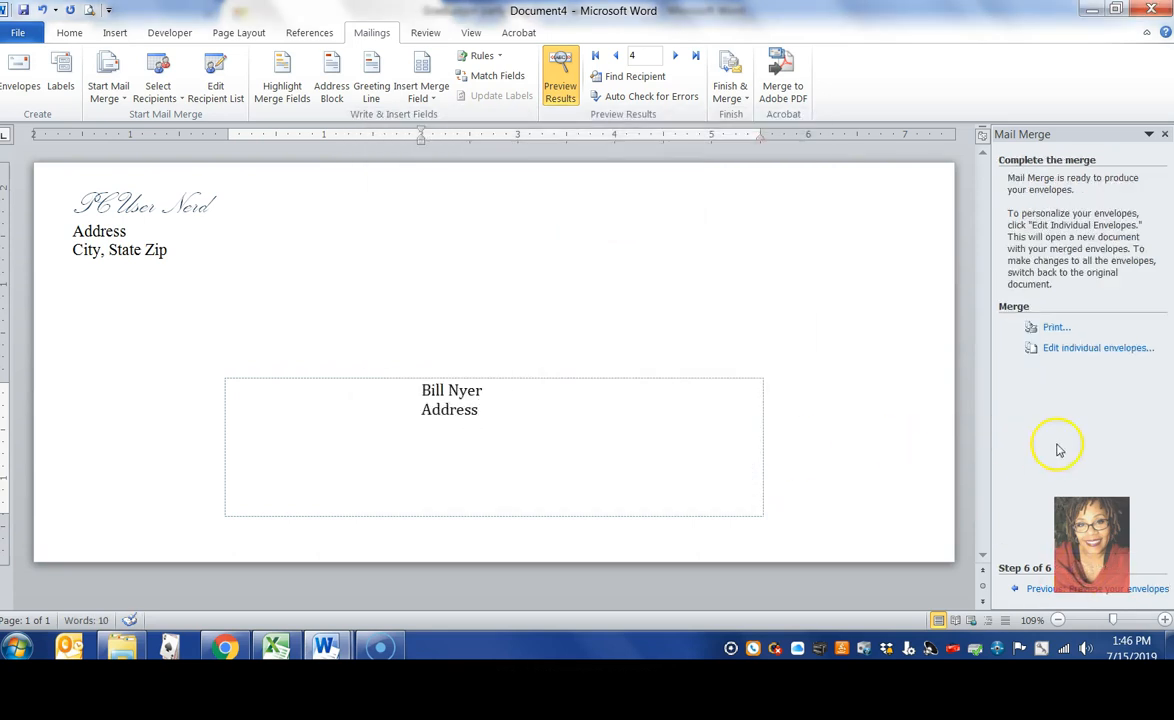
click(1098, 348)
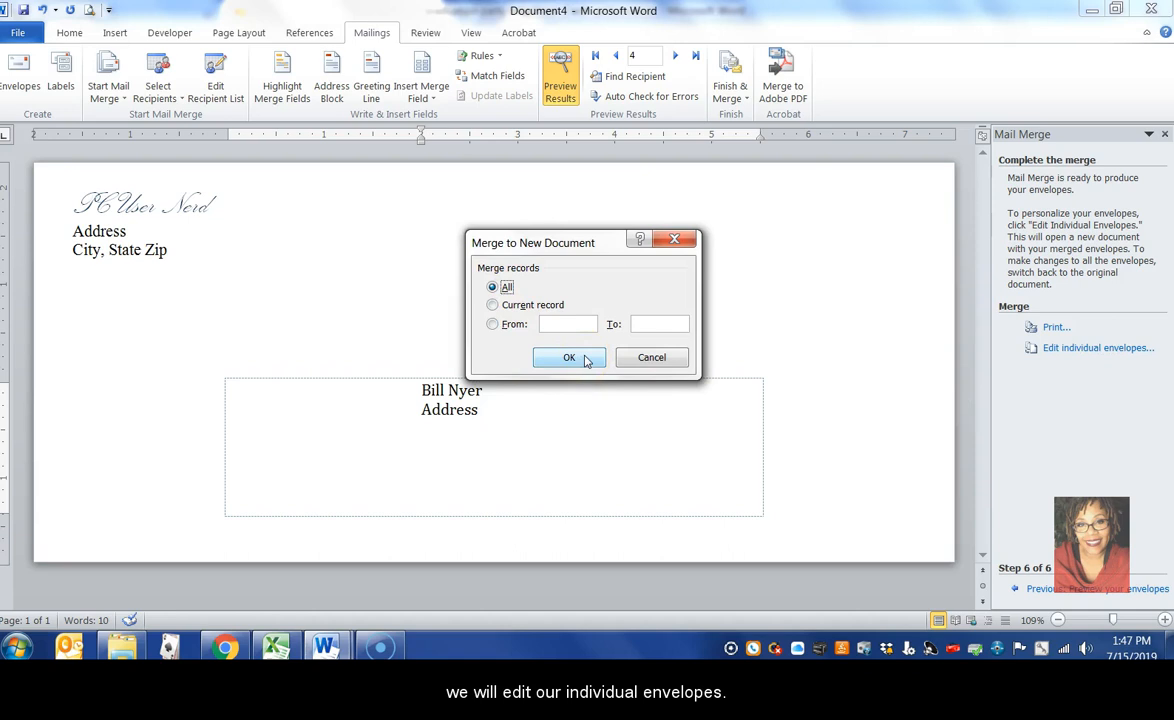
click(568, 357)
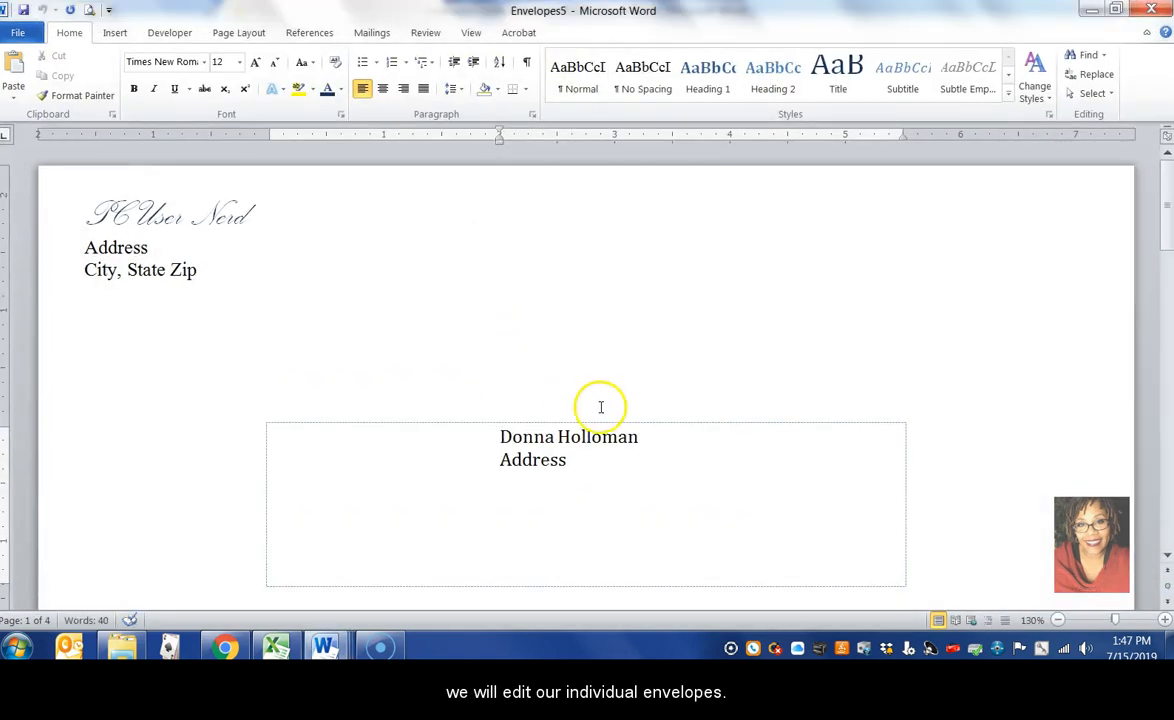
Step: Add ", Suite" to the end of the delivery address line on the fourth envelope
scroll(661, 432, down, 15)
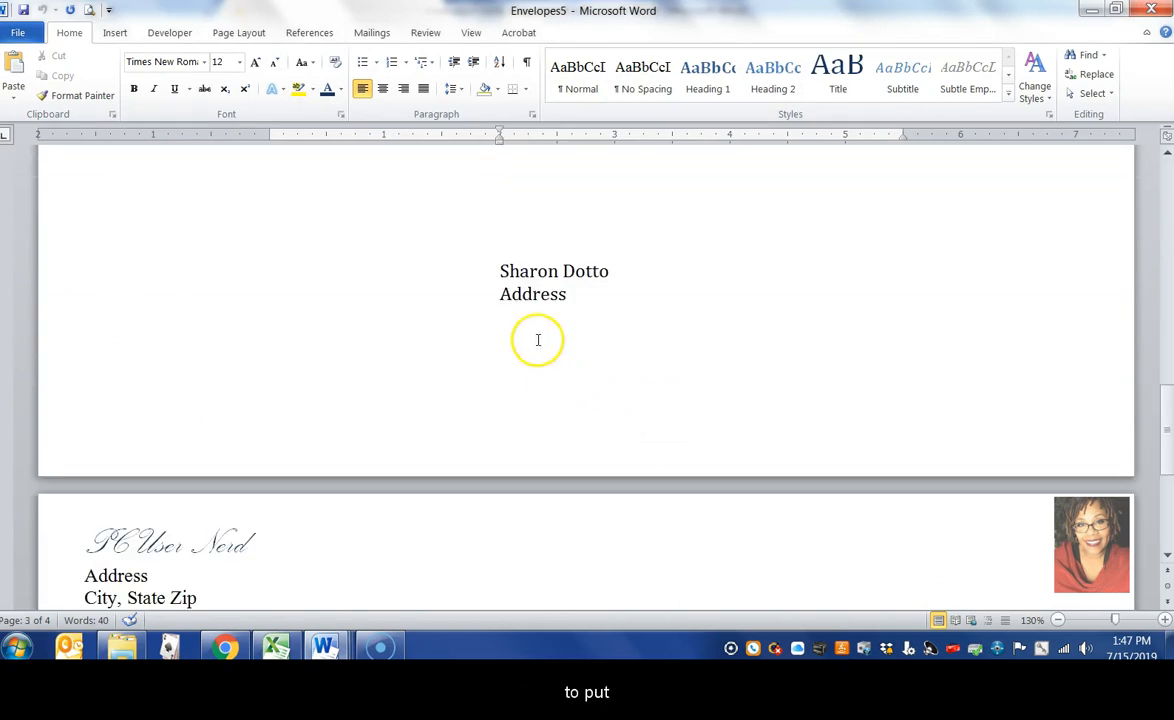
scroll(537, 340, down, 5)
click(565, 499)
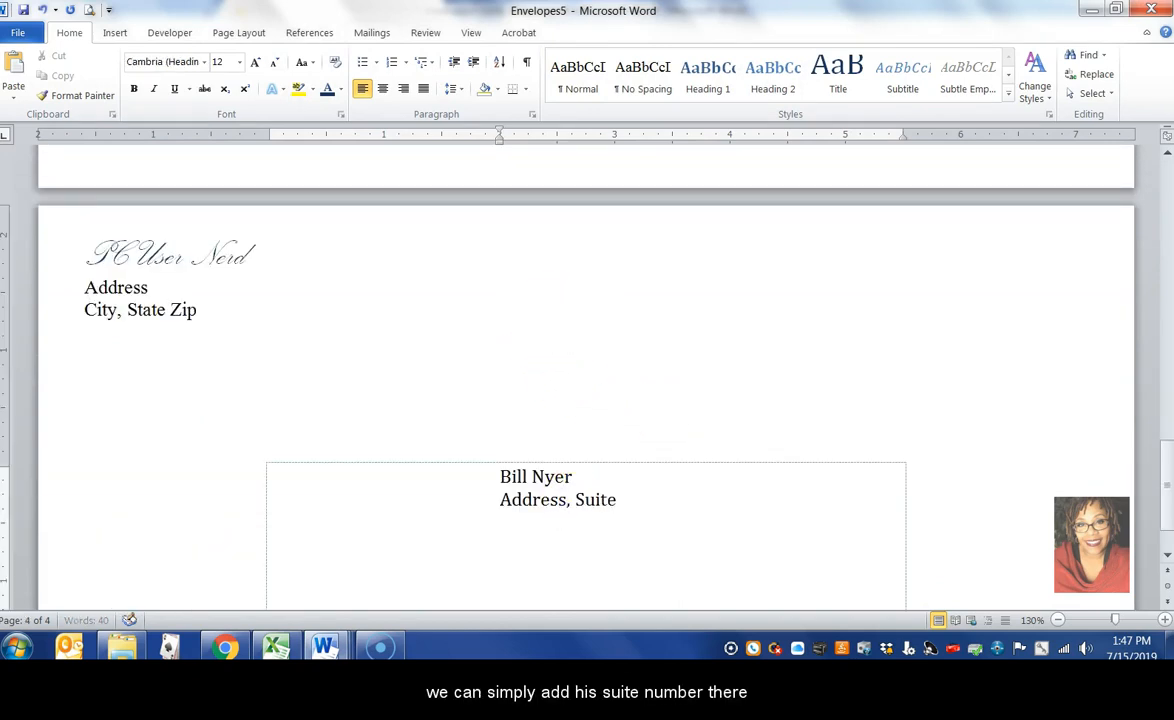
text(, Suite)
Step: Review the merged envelopes, check the source address list in Excel, and close that workbook to return to the envelopes
scroll(650, 450, up, 10)
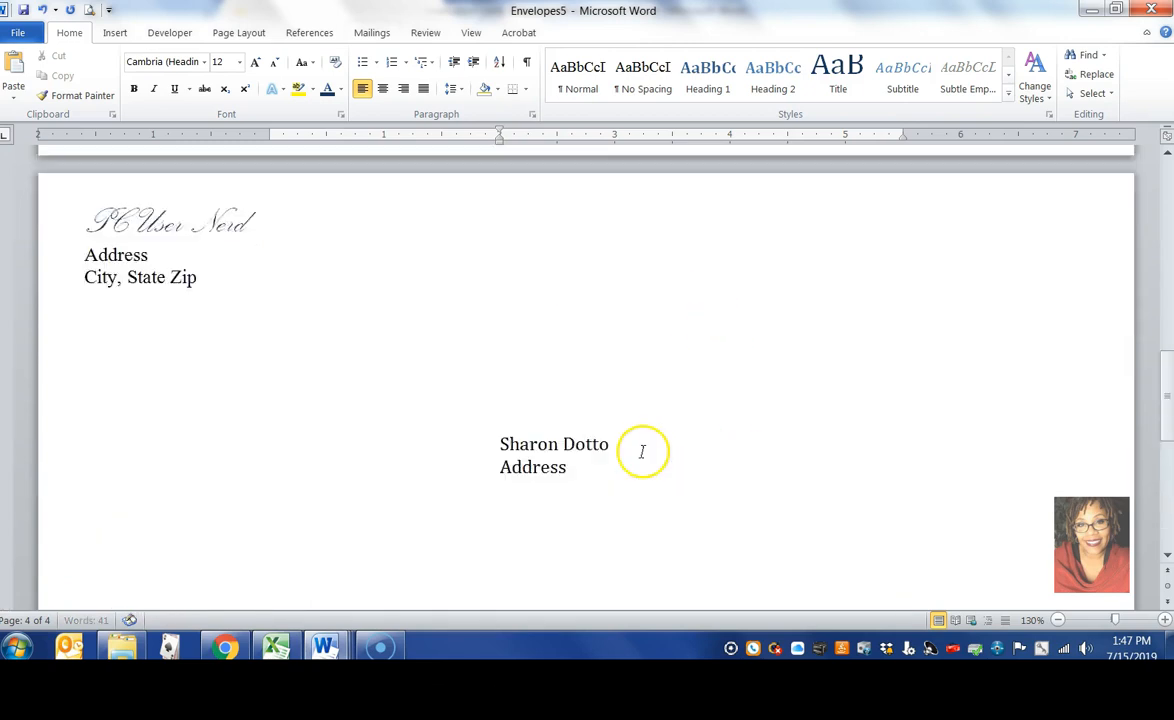
scroll(642, 446, up, 5)
scroll(416, 326, up, 1)
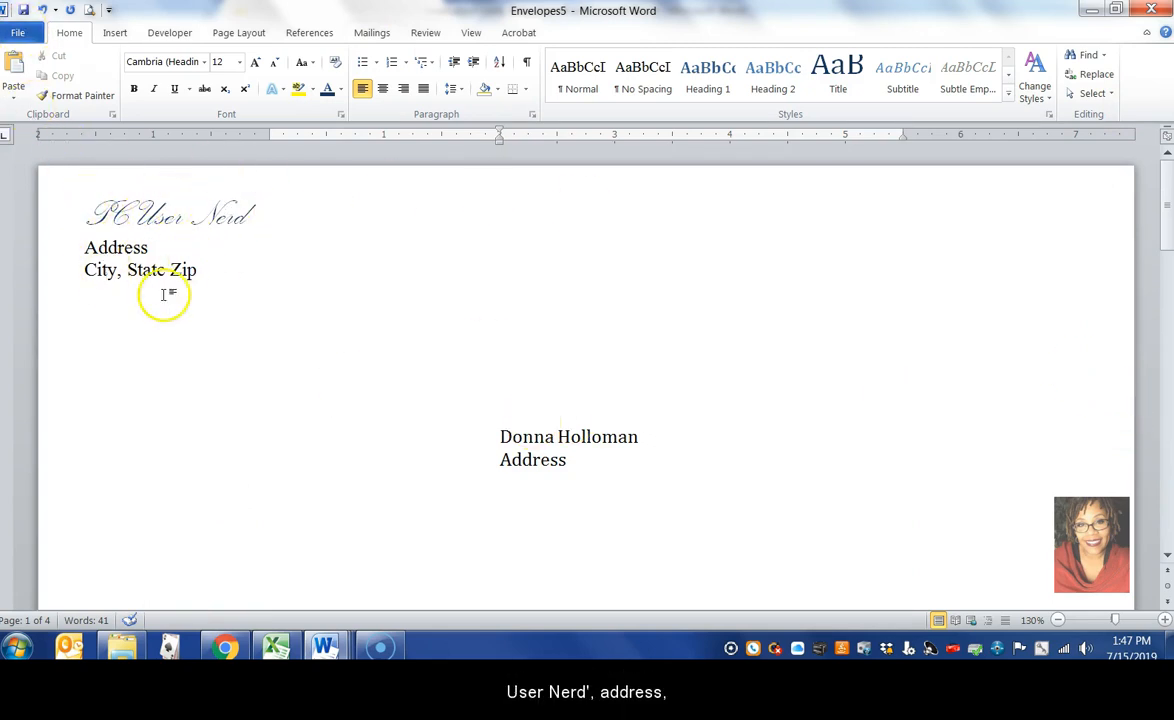
scroll(223, 432, down, 3)
scroll(218, 432, down, 20)
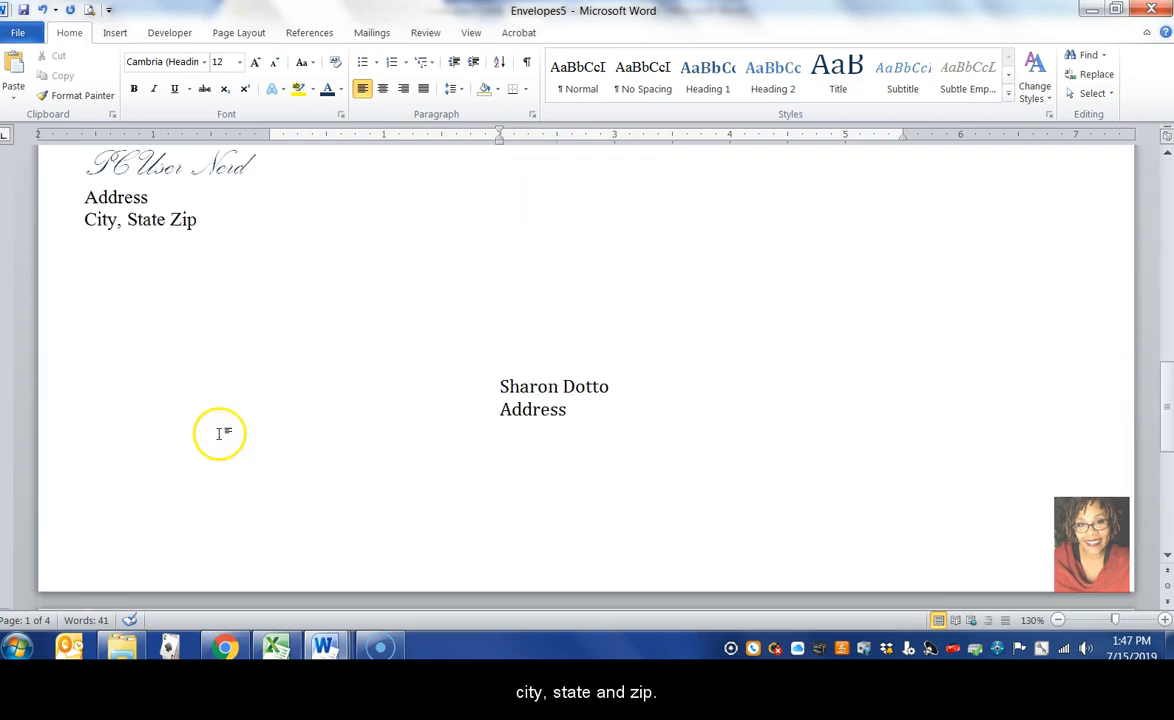
scroll(655, 425, up, 20)
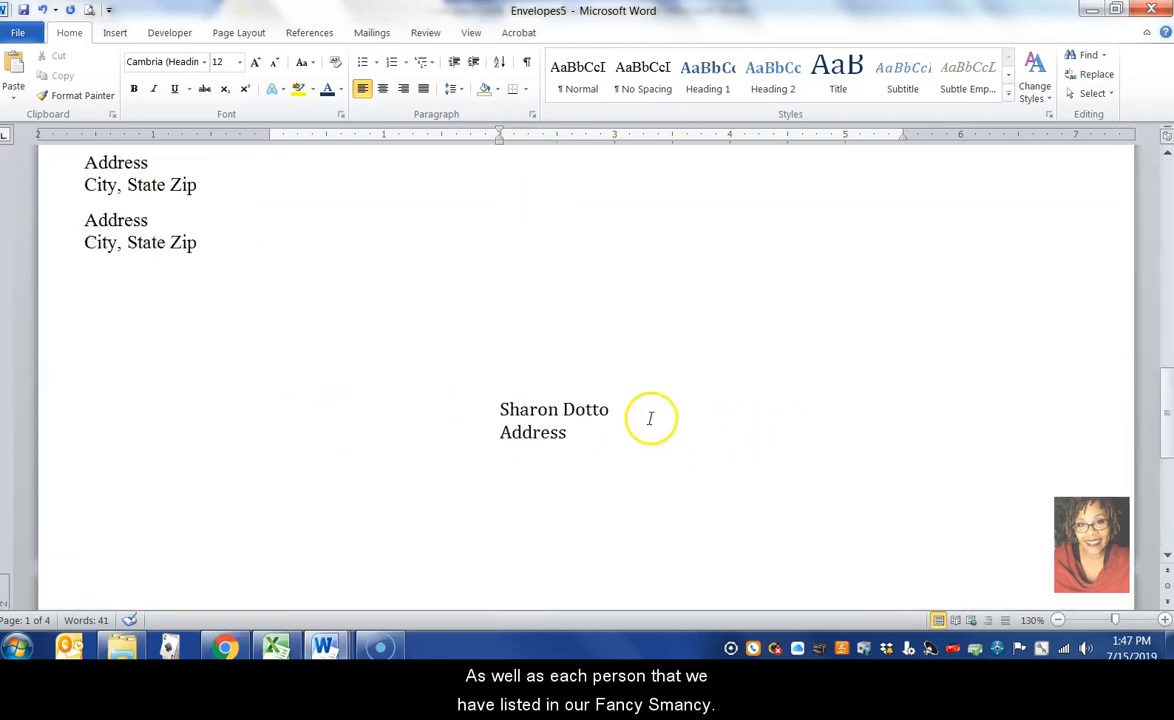
scroll(649, 418, up, 1)
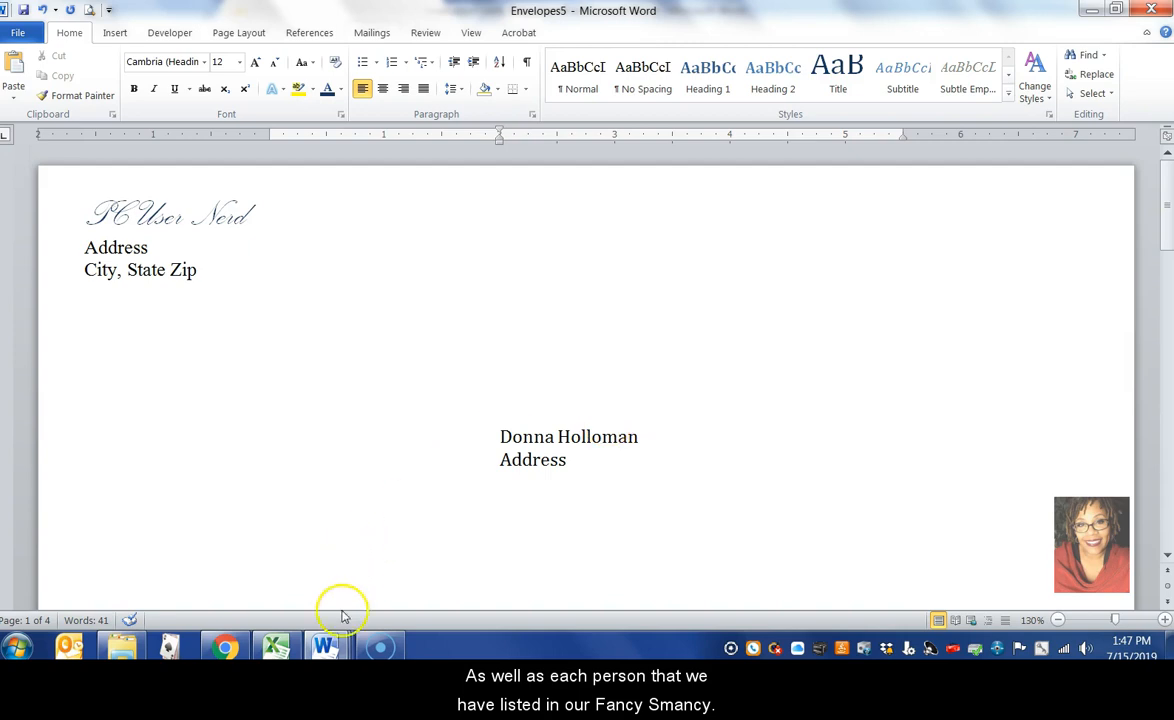
click(276, 647)
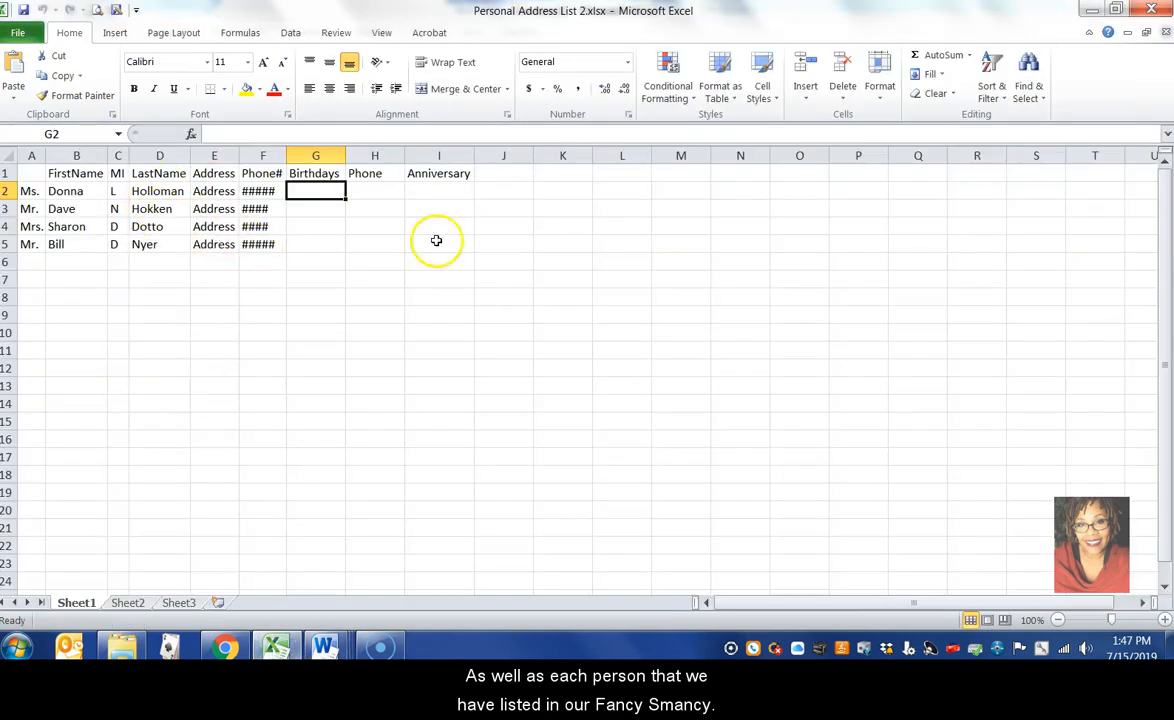
click(1153, 10)
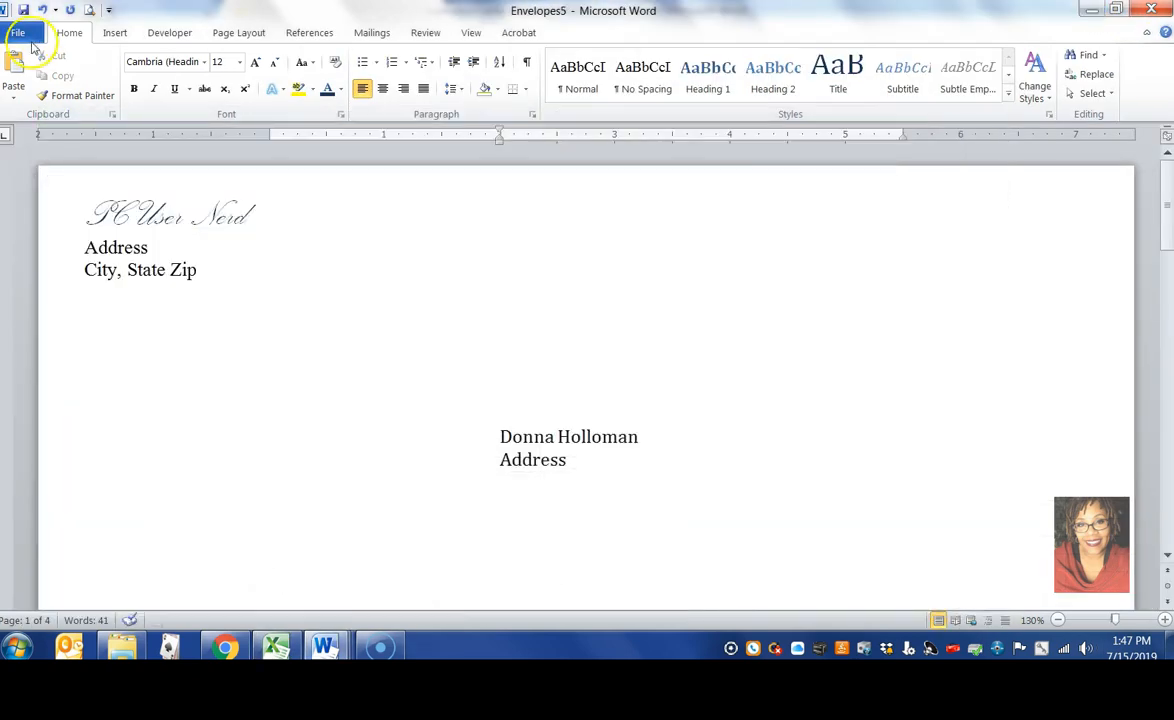
Step: Examine the print settings and print preview of the merged envelopes, and return to the document without printing
click(20, 33)
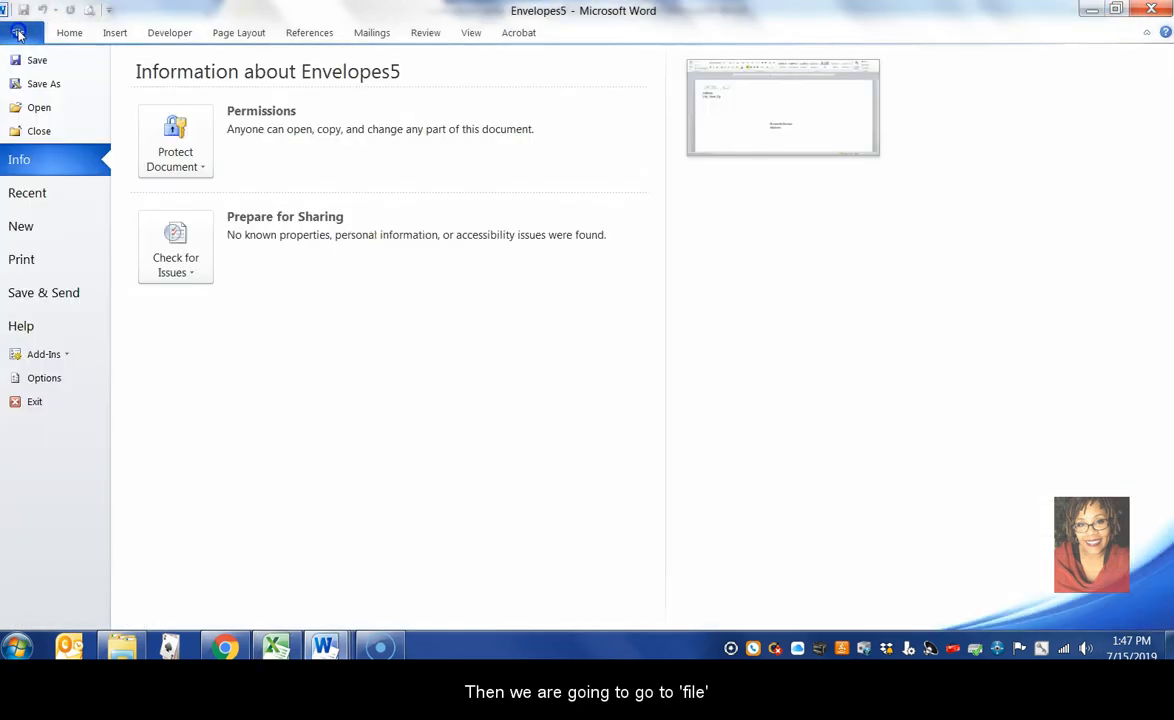
click(22, 259)
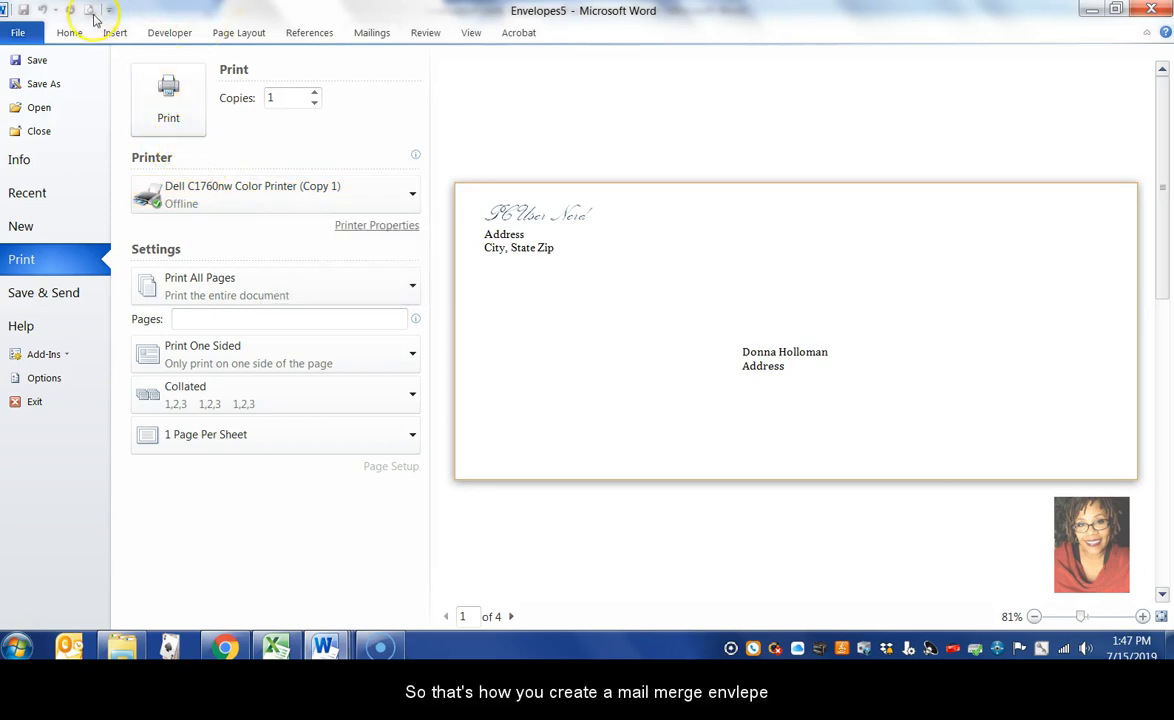
click(66, 34)
scroll(676, 262, down, 15)
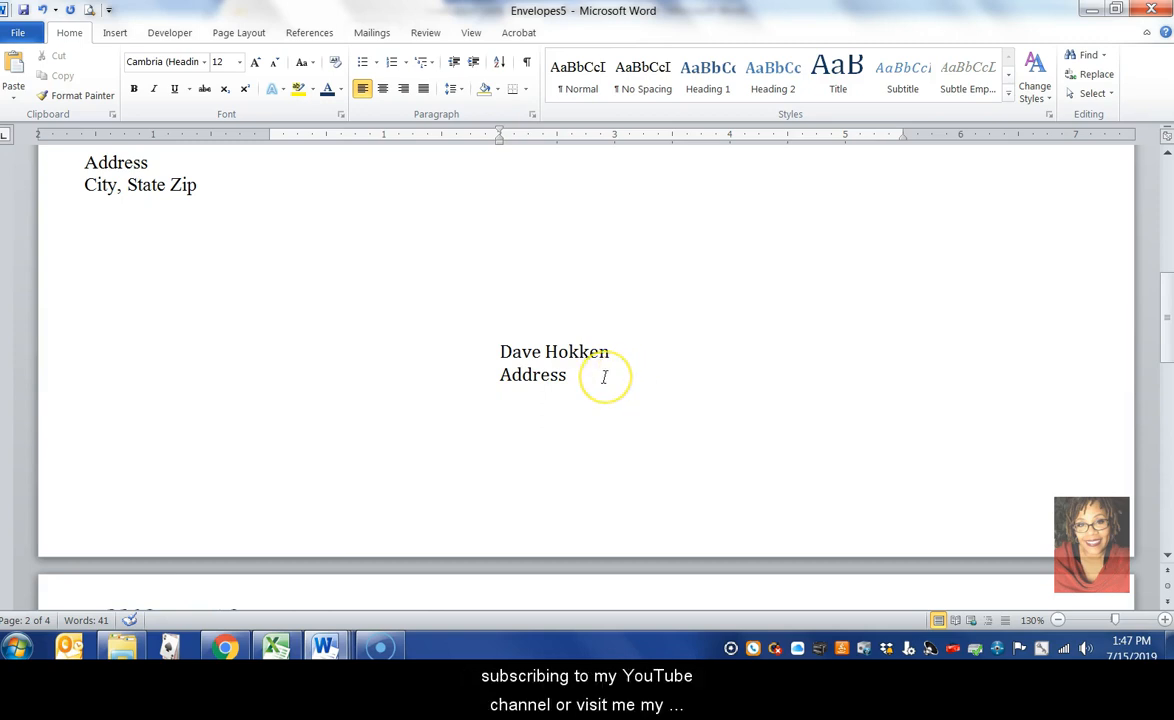
click(571, 391)
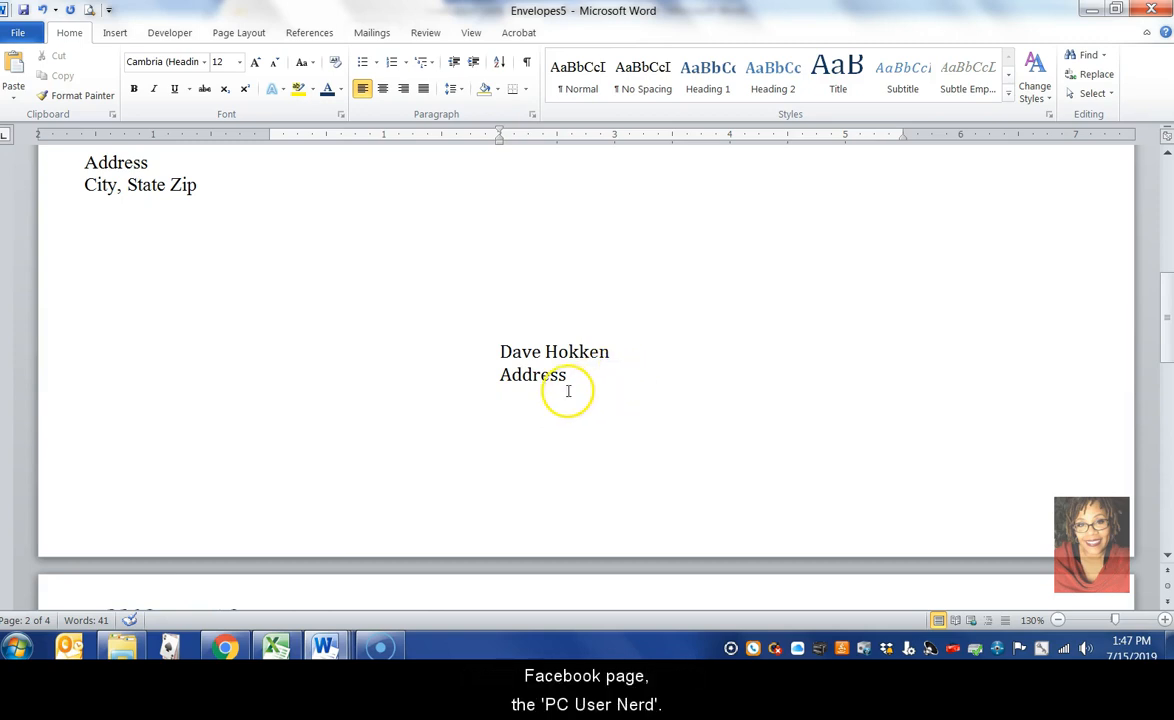